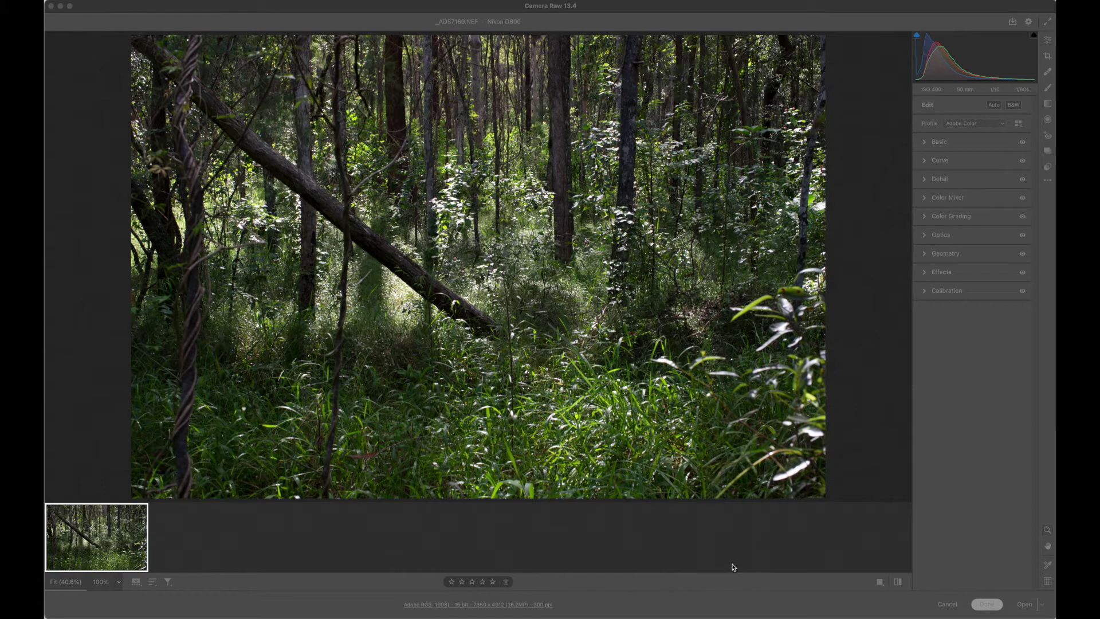
- Expand the Basic panel and keep the colour profile on Adobe Color
left_click(926, 416)
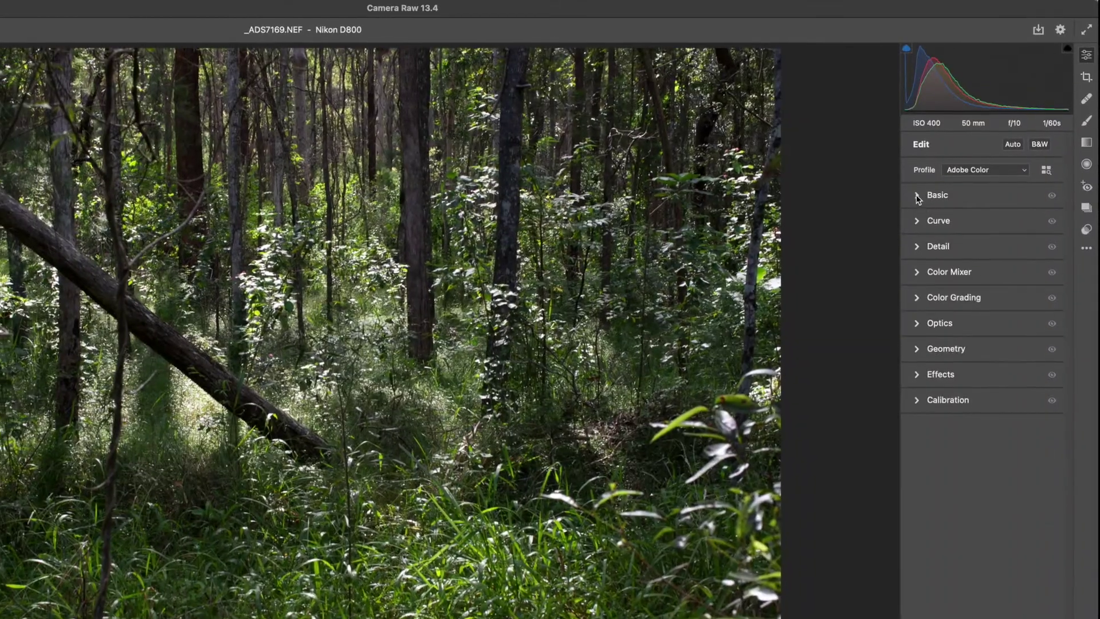
left_click(917, 197)
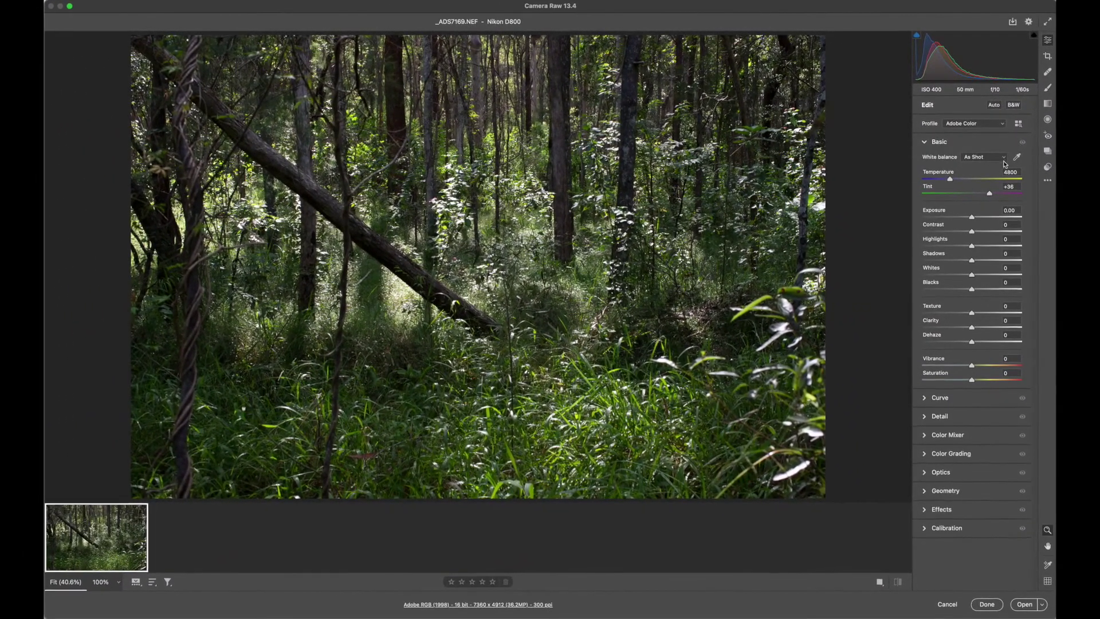
left_click(1004, 128)
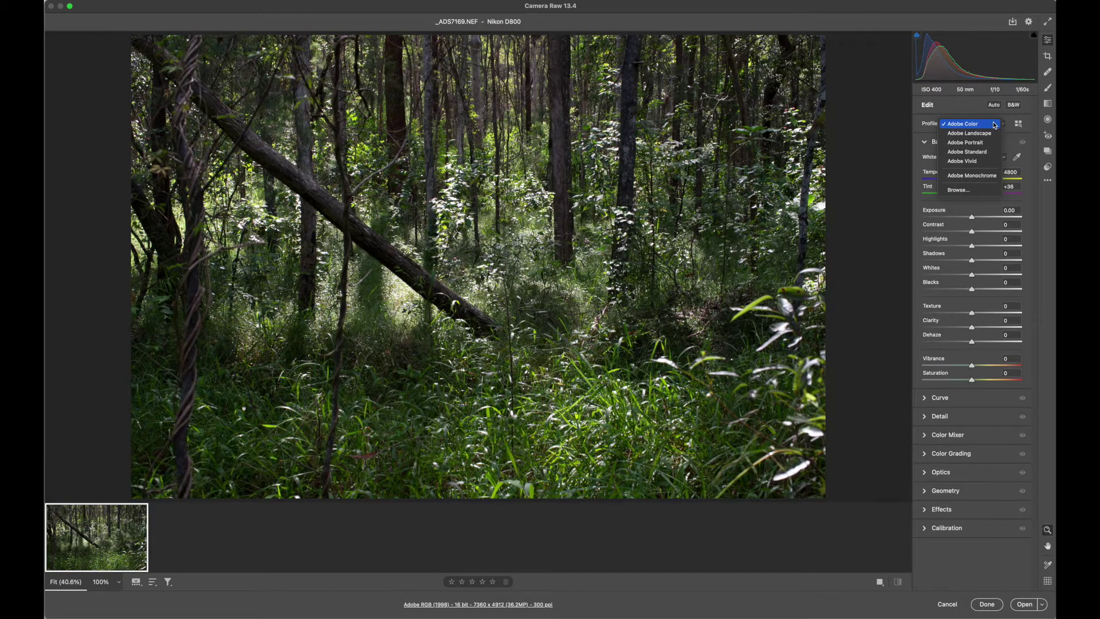
left_click(996, 124)
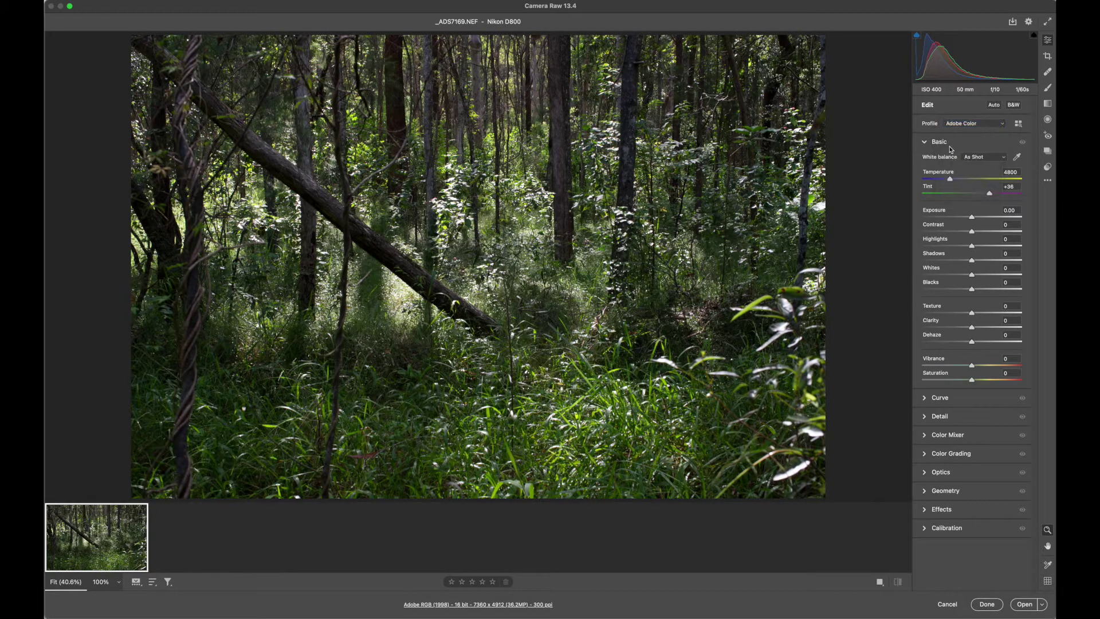
- Start from Daylight, then sample neutral spots for a custom Temperature 5300, Tint +24
left_click(984, 158)
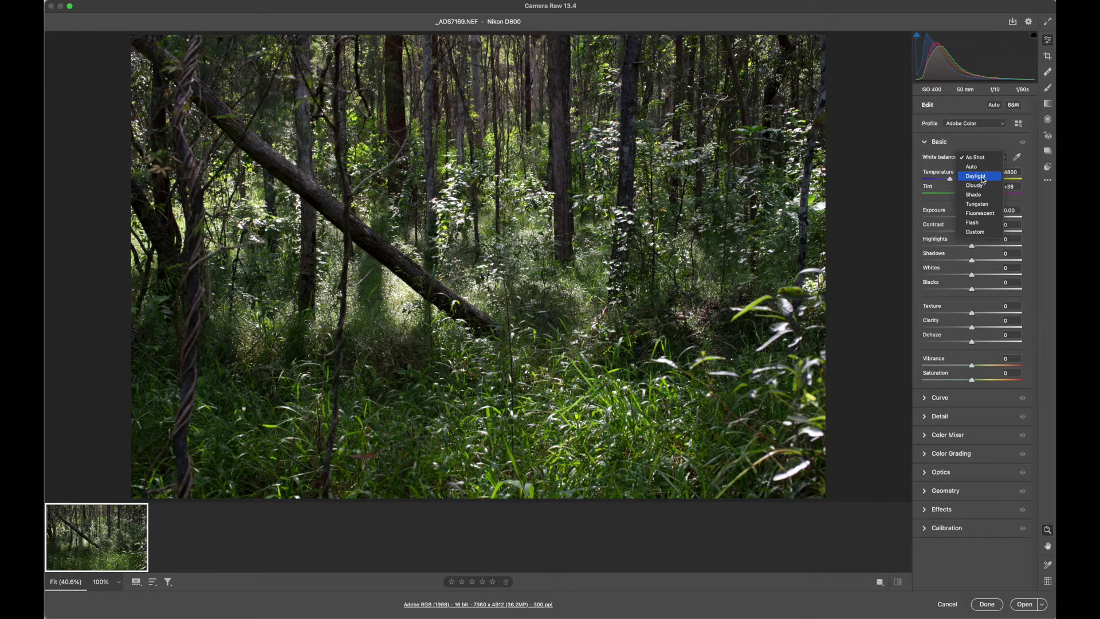
left_click(982, 179)
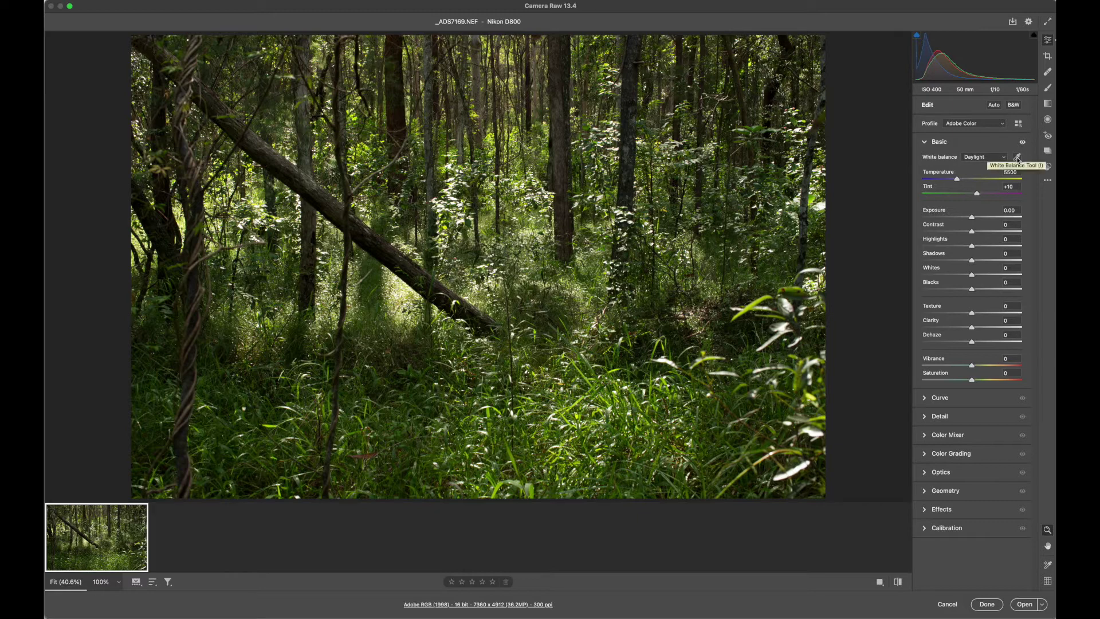
left_click(1018, 157)
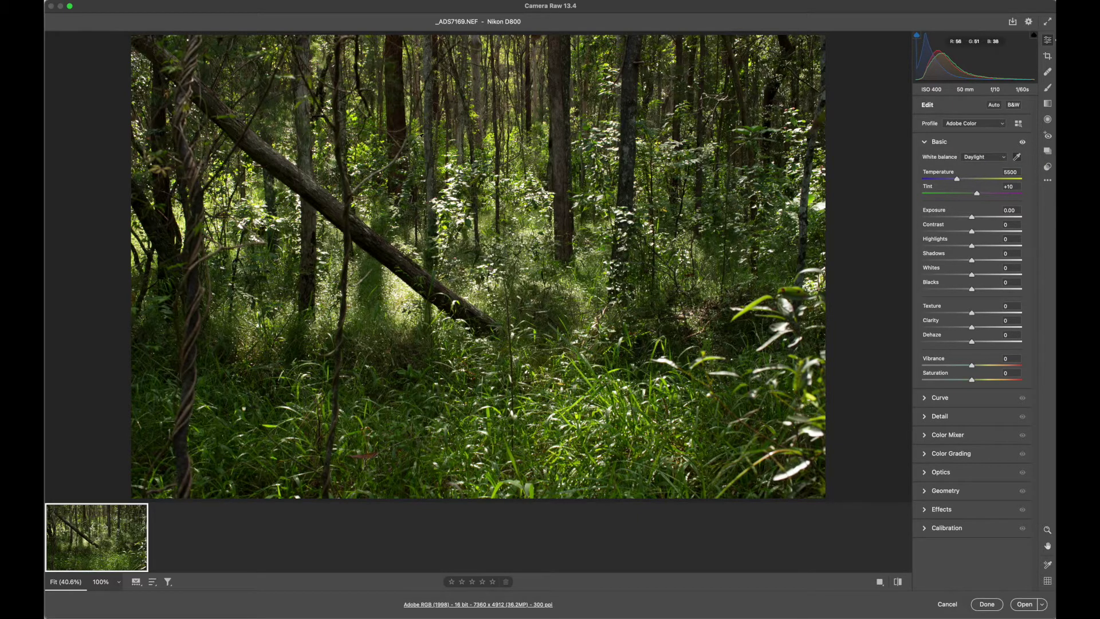
left_click(431, 103)
left_click(304, 90)
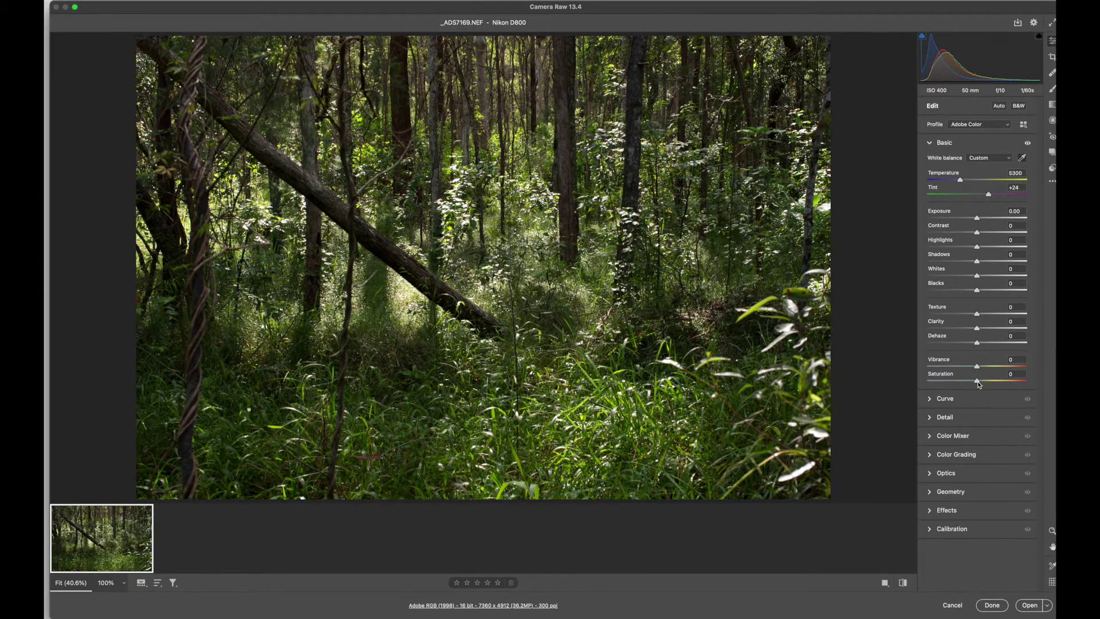
- Expand the Curve panel showing Highlights, Lights, Darks and Shadows at 0
left_click(945, 398)
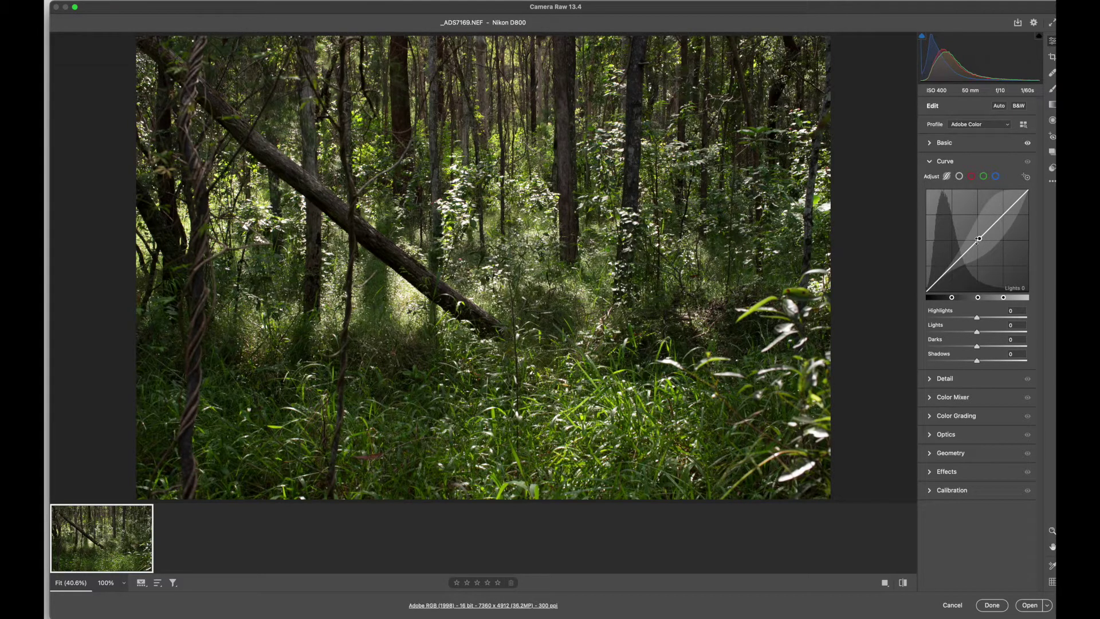
- Lift the Lights region of the parametric tone curve and expand Color Grading
left_click_drag(979, 241, 981, 224)
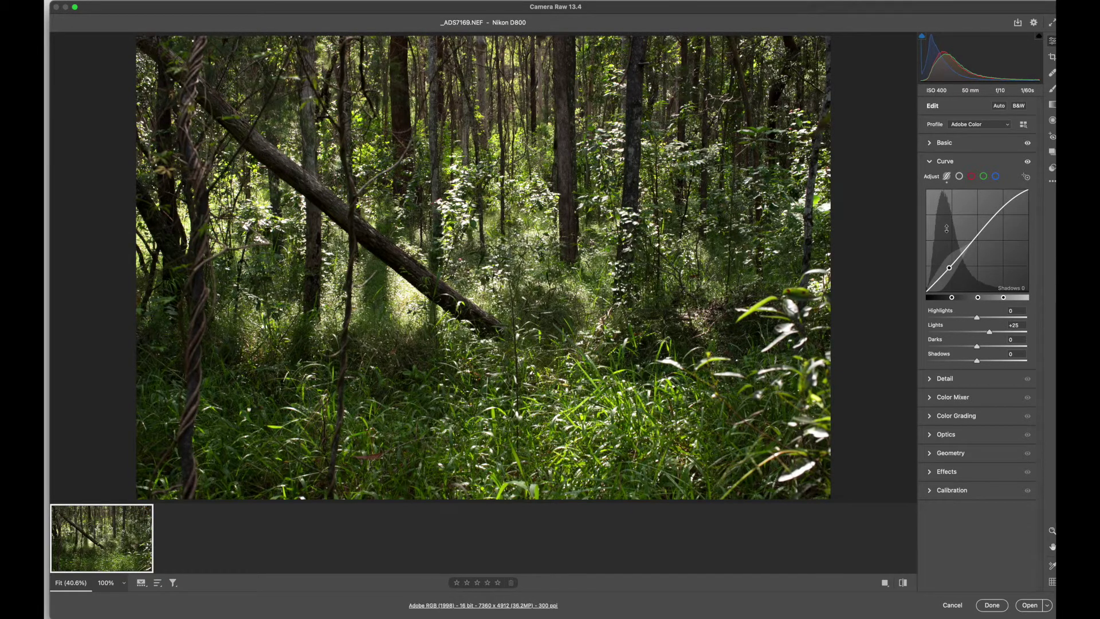
left_click(930, 161)
left_click(930, 181)
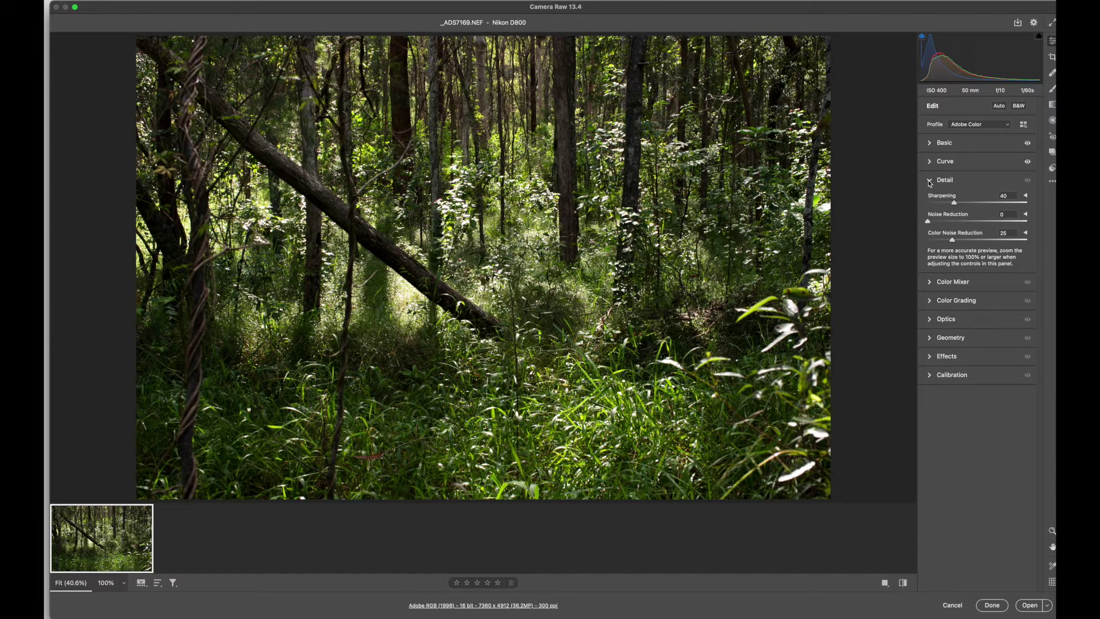
left_click(930, 181)
left_click(929, 199)
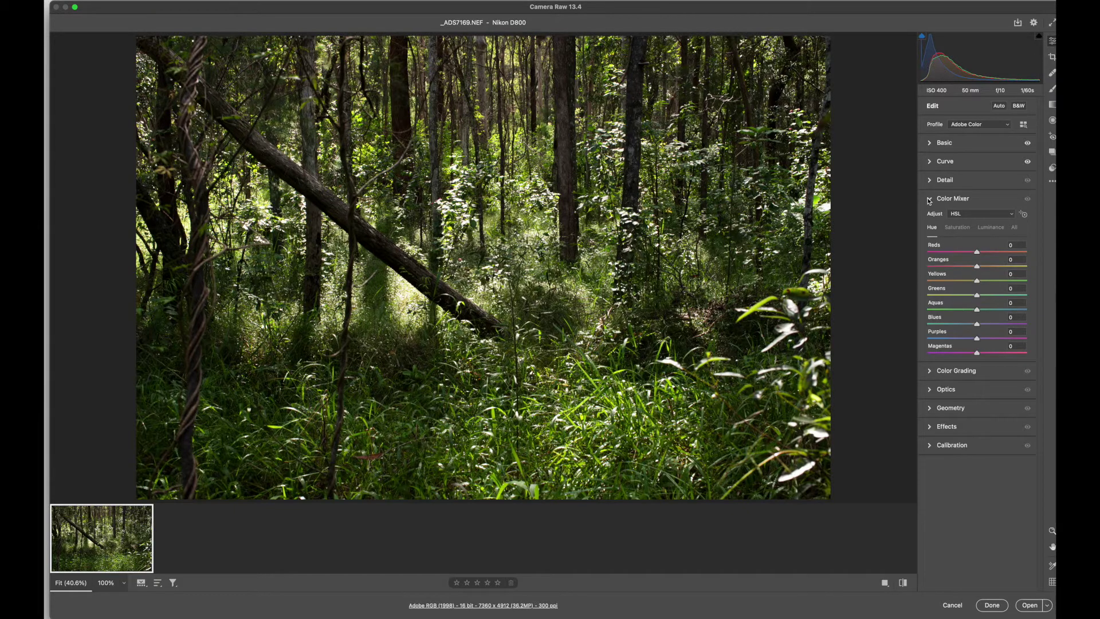
left_click(929, 199)
left_click(930, 218)
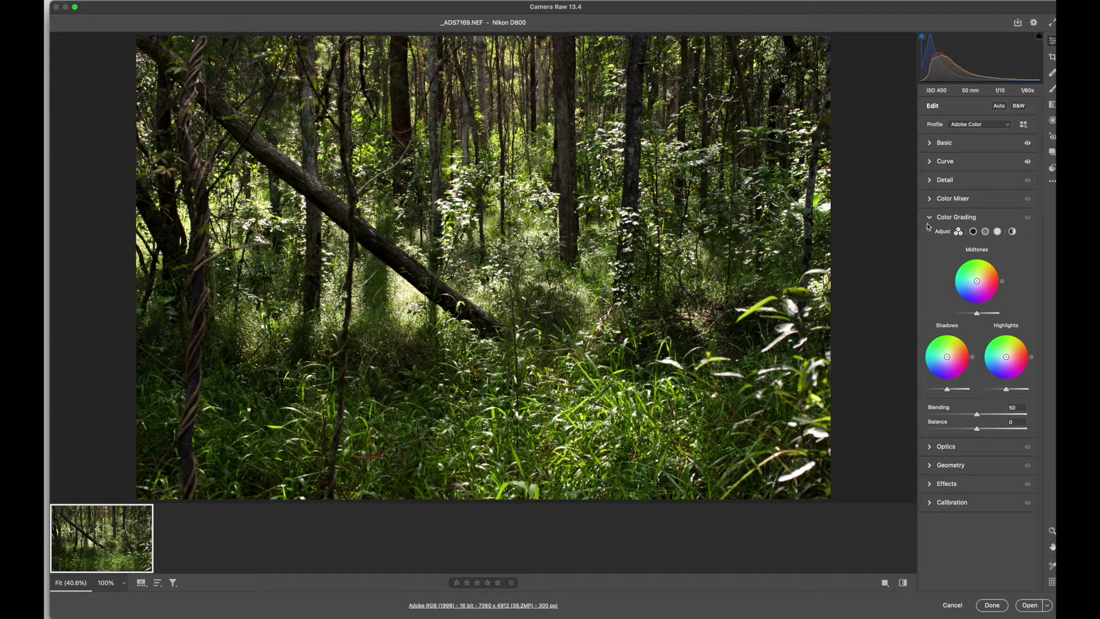
- Enable colour grading and tint the highlights a warm yellow
left_click(1028, 219)
left_click(1028, 219)
left_click_drag(1010, 352, 1014, 347)
left_click(946, 446)
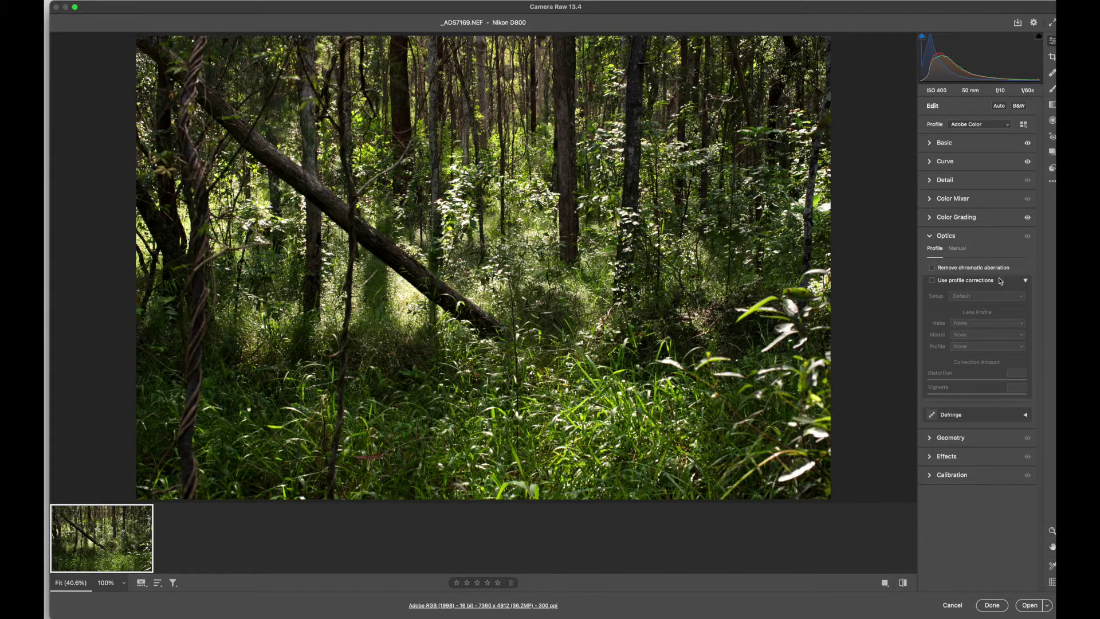
- Enable Nikon 50mm f/1.4G lens profile corrections with Distortion 102 and Vignette 120
left_click(932, 281)
left_click(1001, 324)
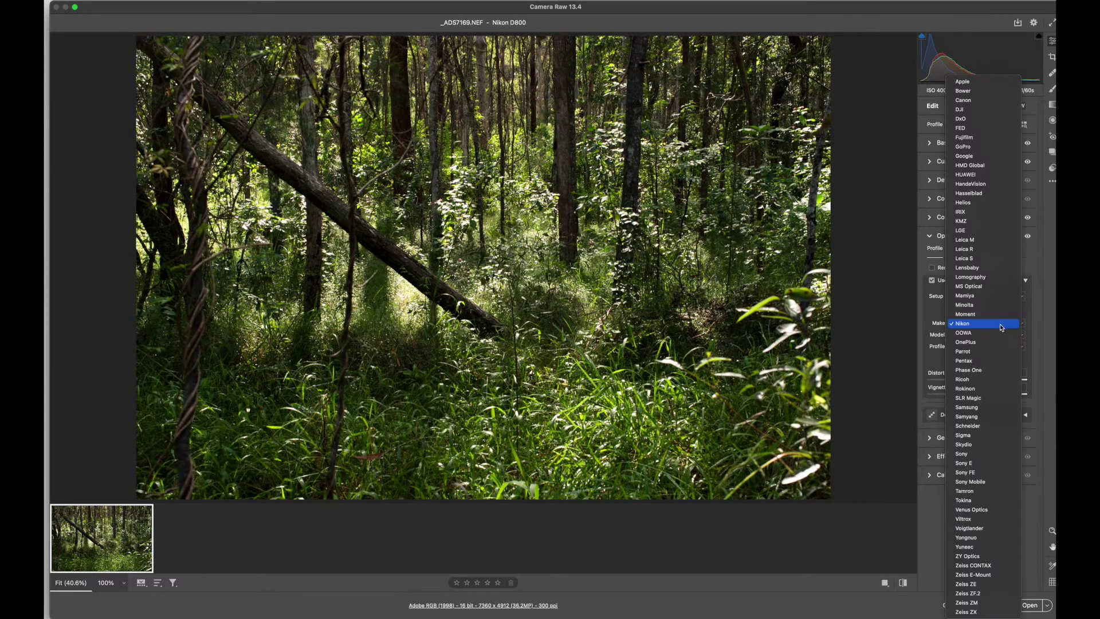
left_click(1001, 324)
left_click(1007, 335)
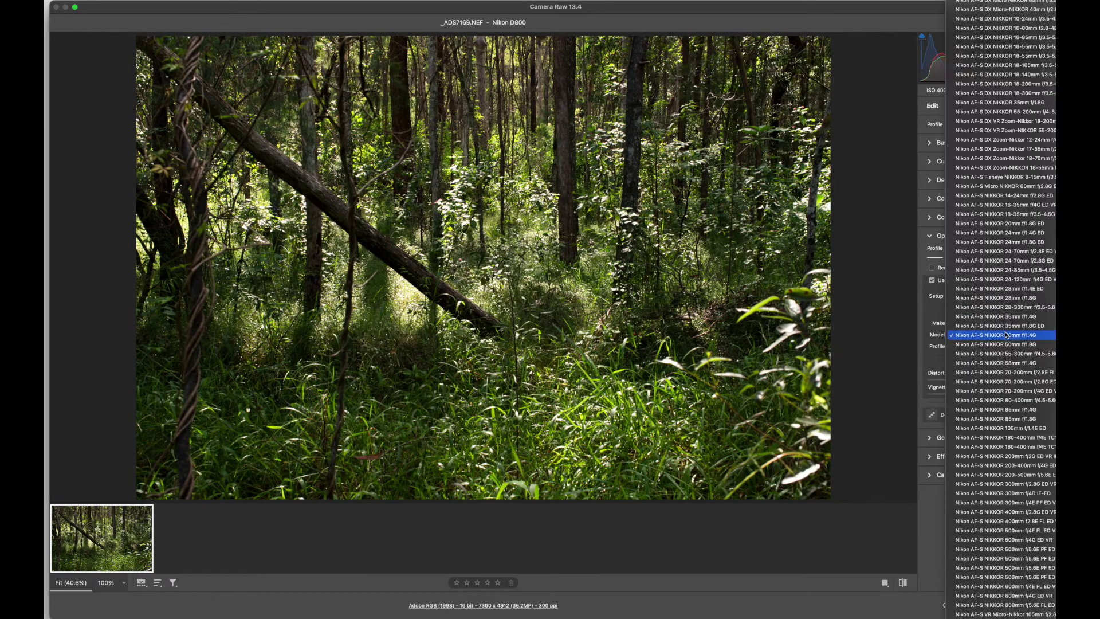
left_click(1007, 335)
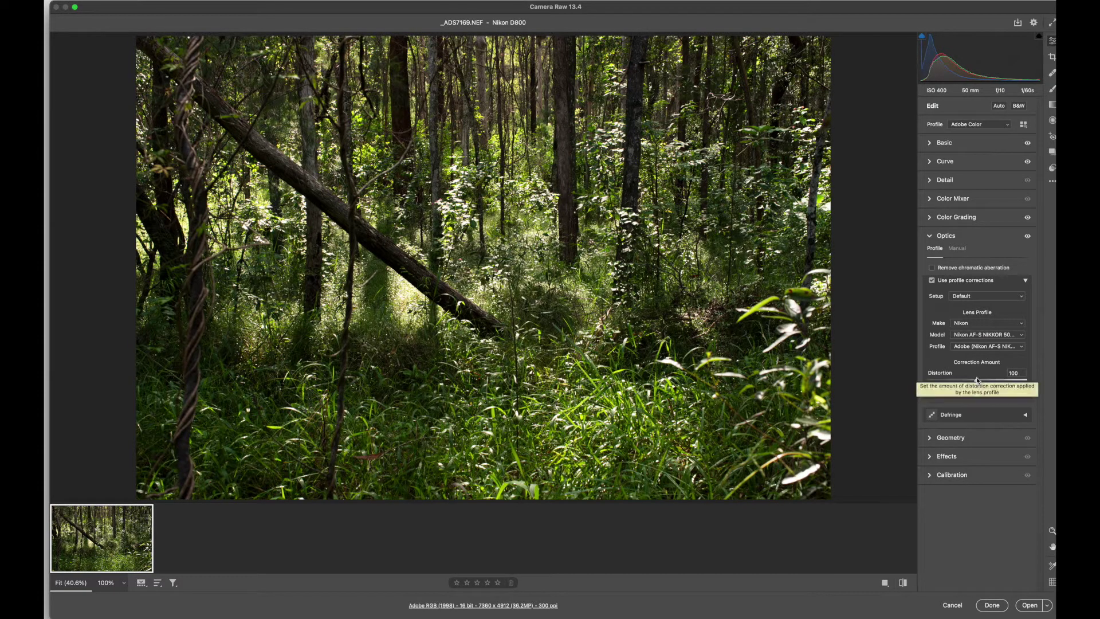
mouse_move(977, 380)
left_mouse_down()
mouse_move(991, 380)
mouse_move(965, 381)
mouse_move(986, 397)
left_mouse_up()
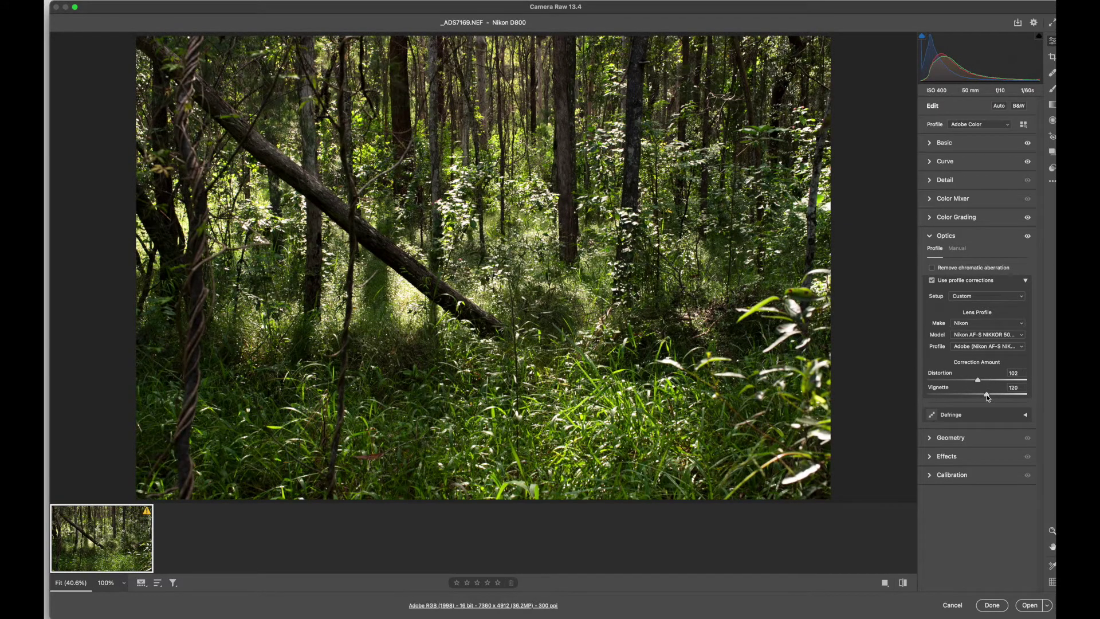
left_click(946, 236)
left_click(949, 254)
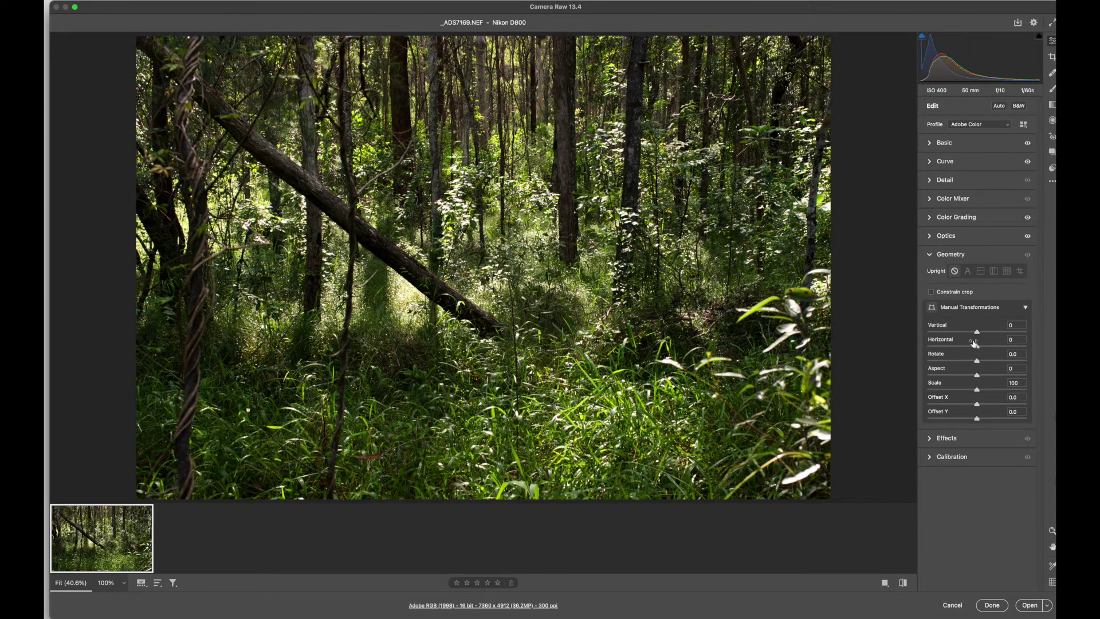
- Try a vertical perspective tilt, check Effects and Calibration, then return to reset Vertical
left_click_drag(977, 333, 969, 367)
left_click(946, 456)
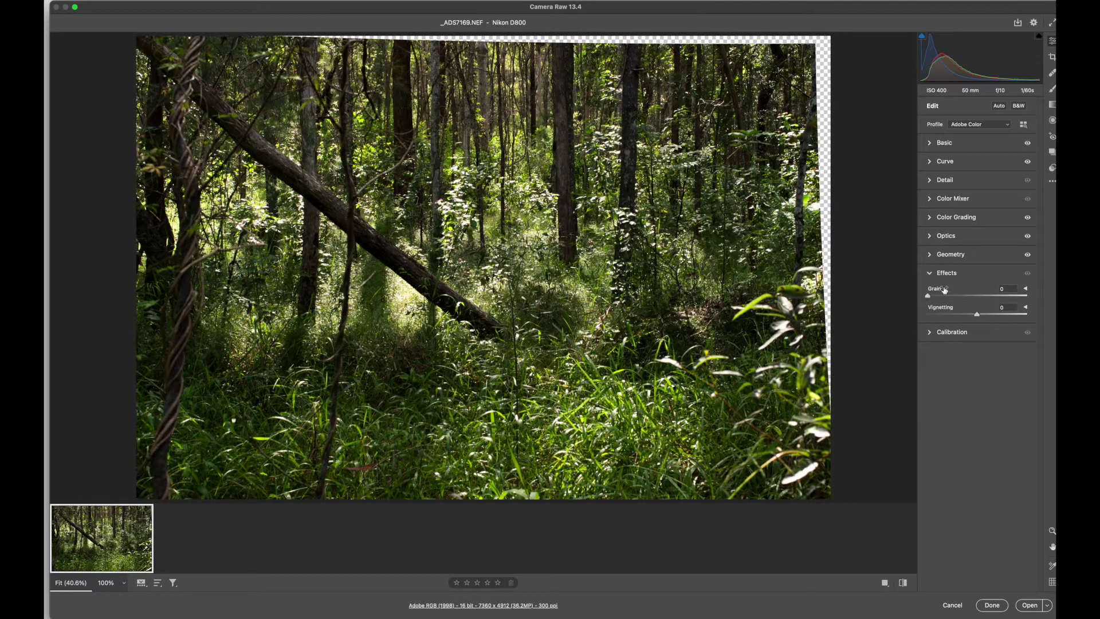
left_click(931, 334)
left_click(1022, 308)
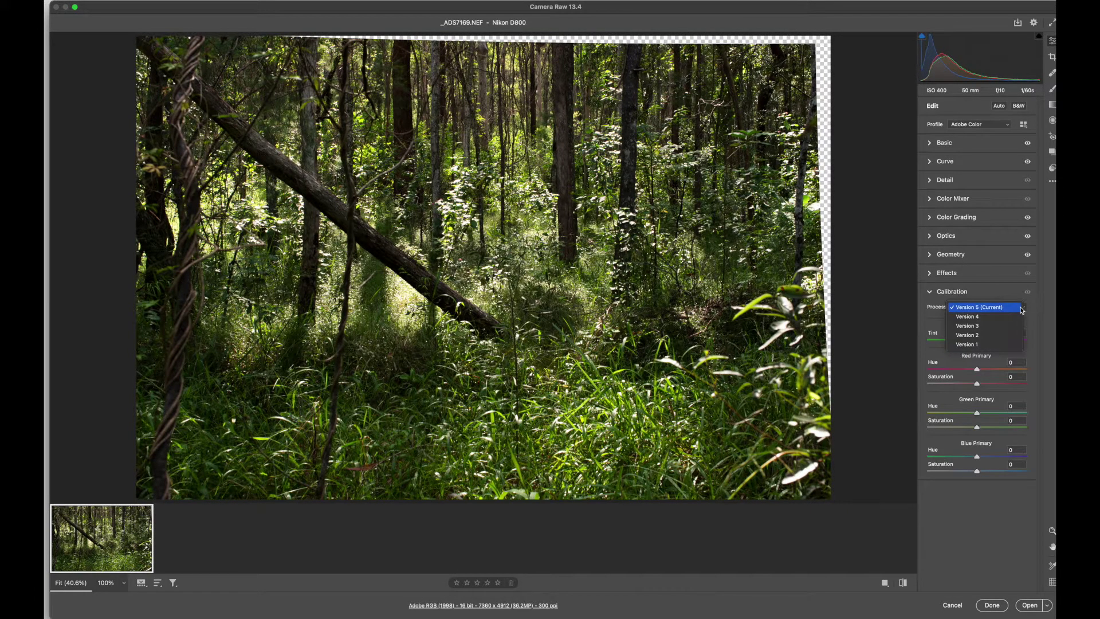
left_click(914, 299)
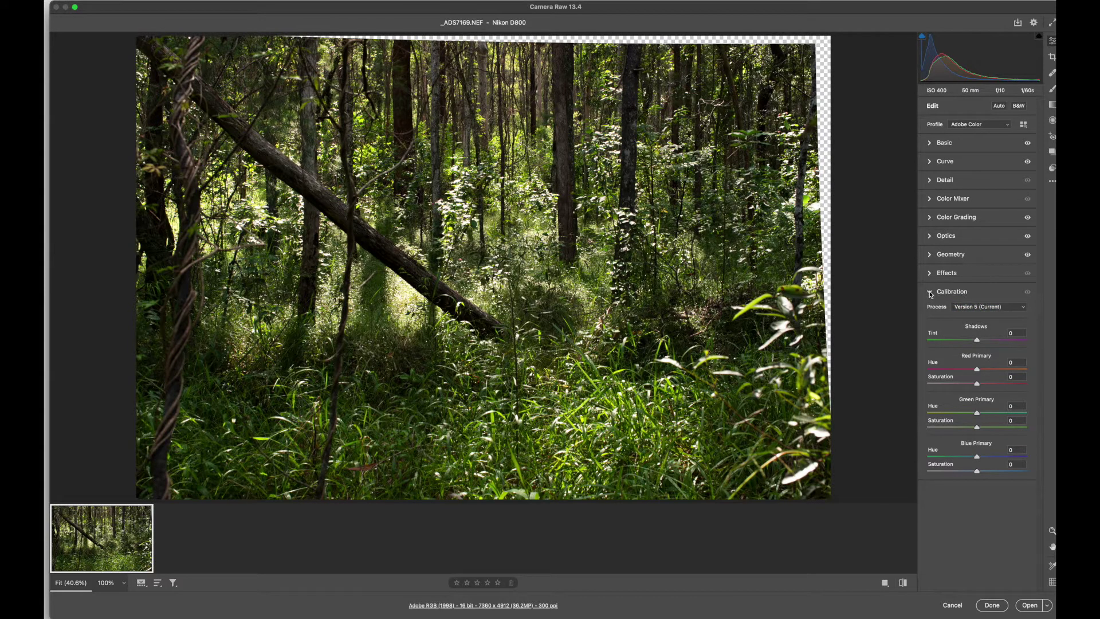
left_click(951, 253)
left_click(1013, 343)
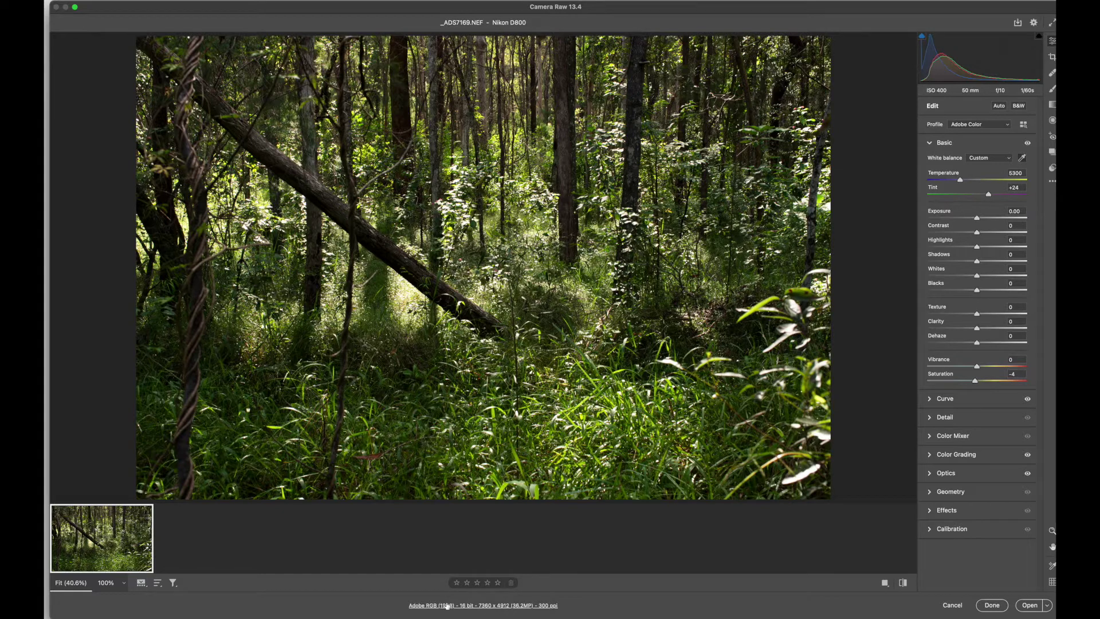
left_click(508, 609)
left_click(644, 147)
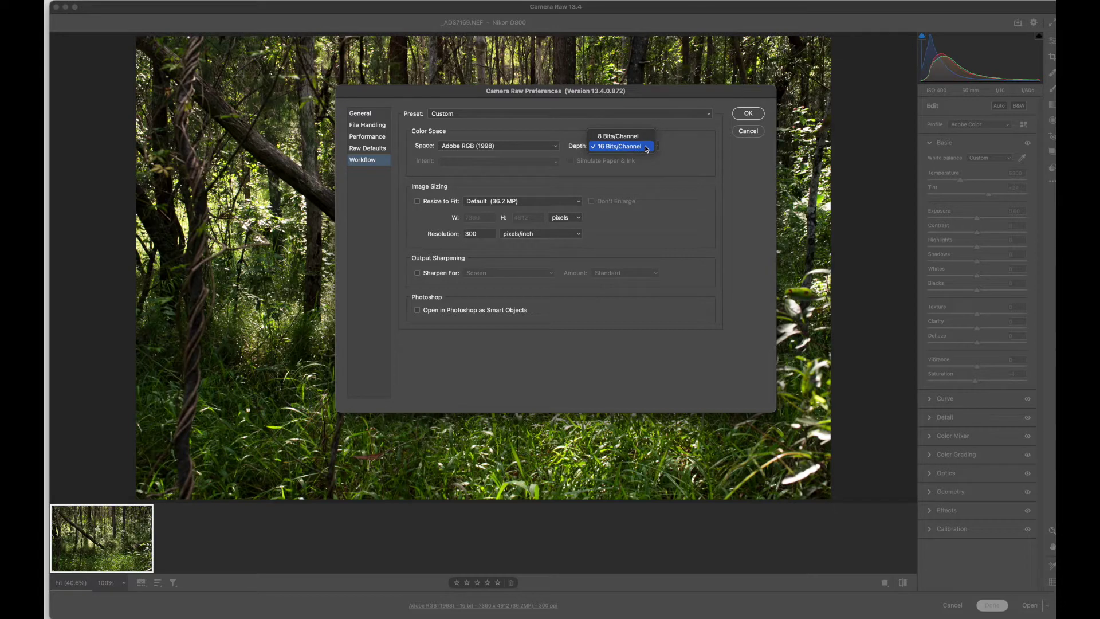
left_click(645, 147)
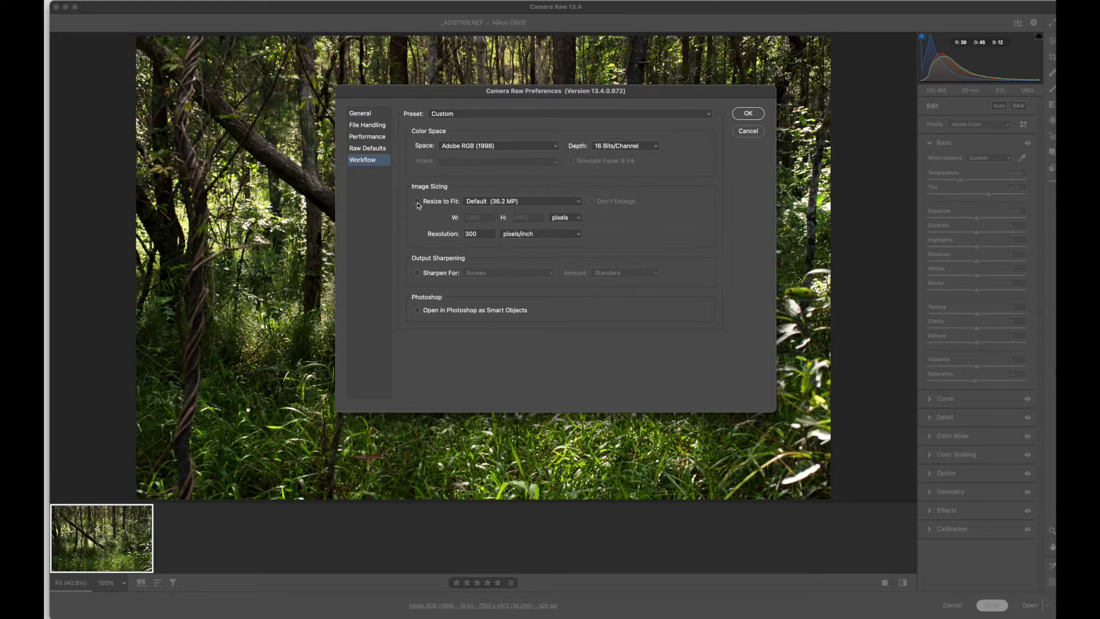
left_click(417, 202)
left_click(417, 202)
left_click(750, 114)
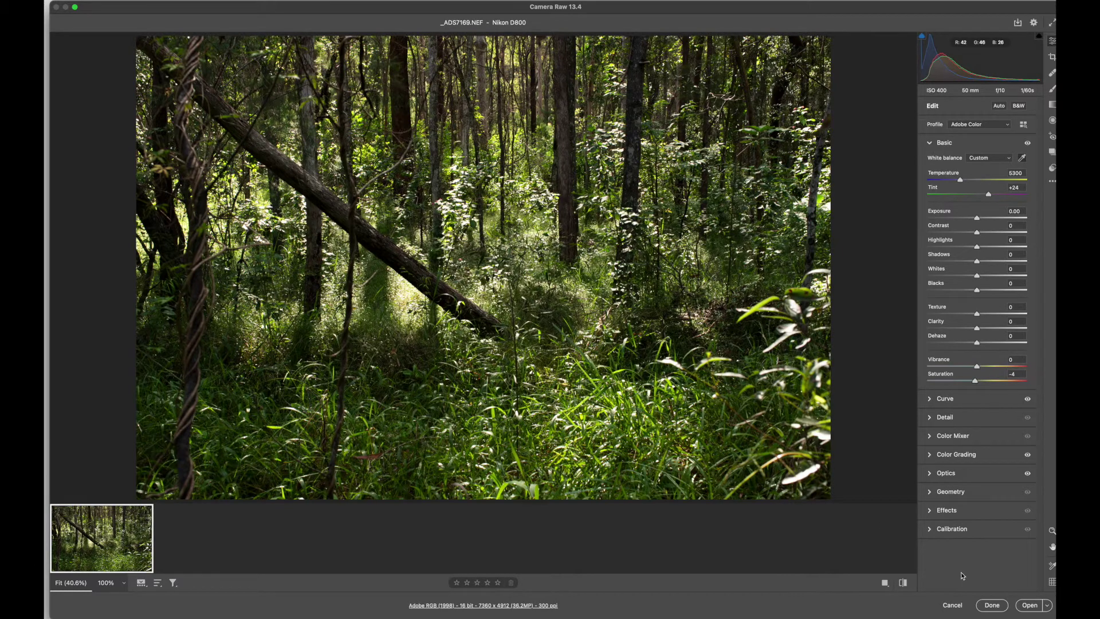
left_click(1031, 606)
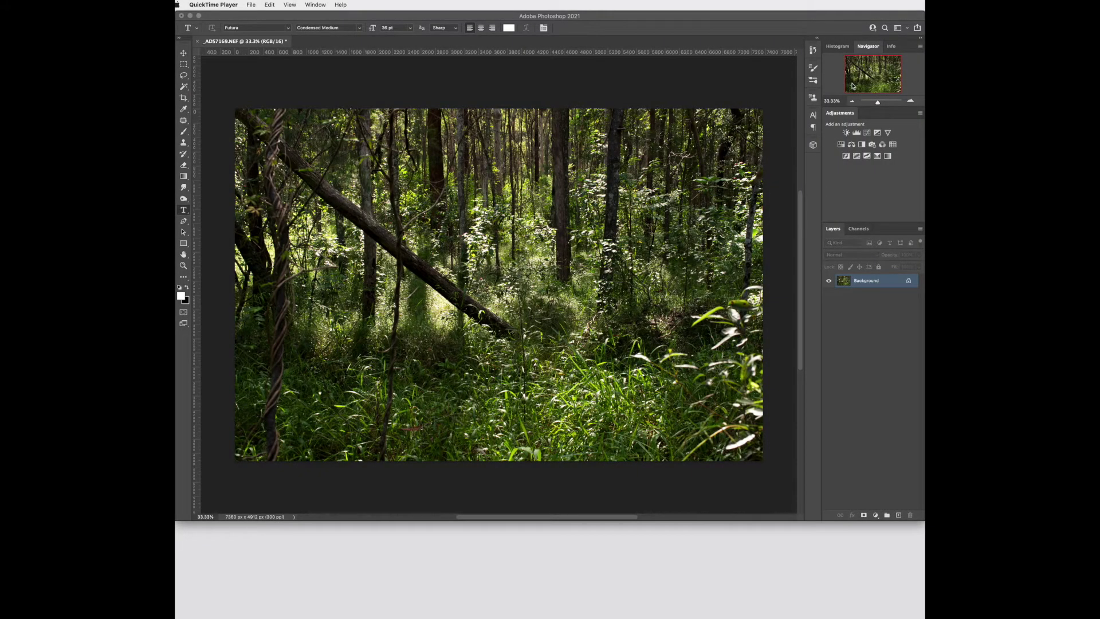
- Zoom into the forest photo and move the view to just above the fallen trunk
left_click(909, 100)
left_click(909, 100)
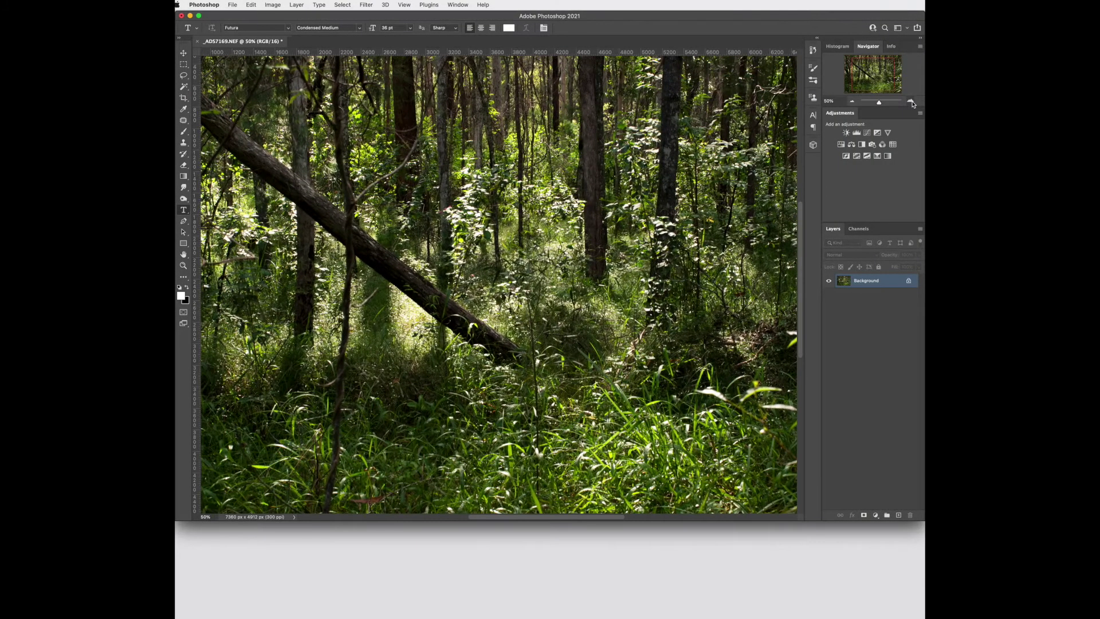
left_click(911, 101)
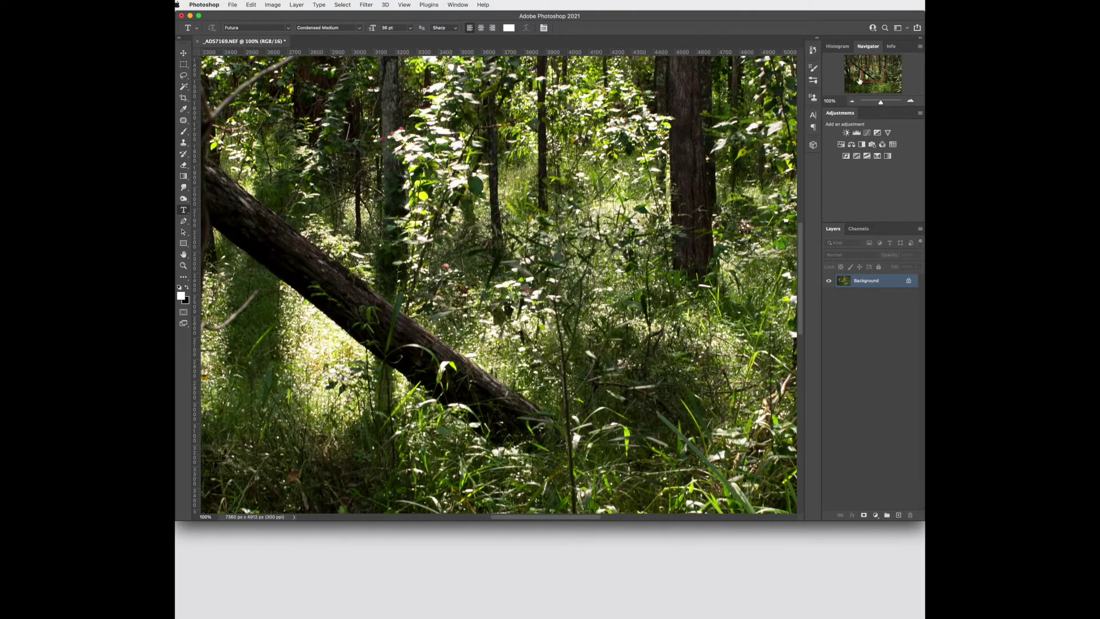
left_click(865, 77)
left_click_drag(865, 77, 857, 63)
- In Image Size, show centimetres and set Resolution to 300 ppi without resampling
left_click(272, 5)
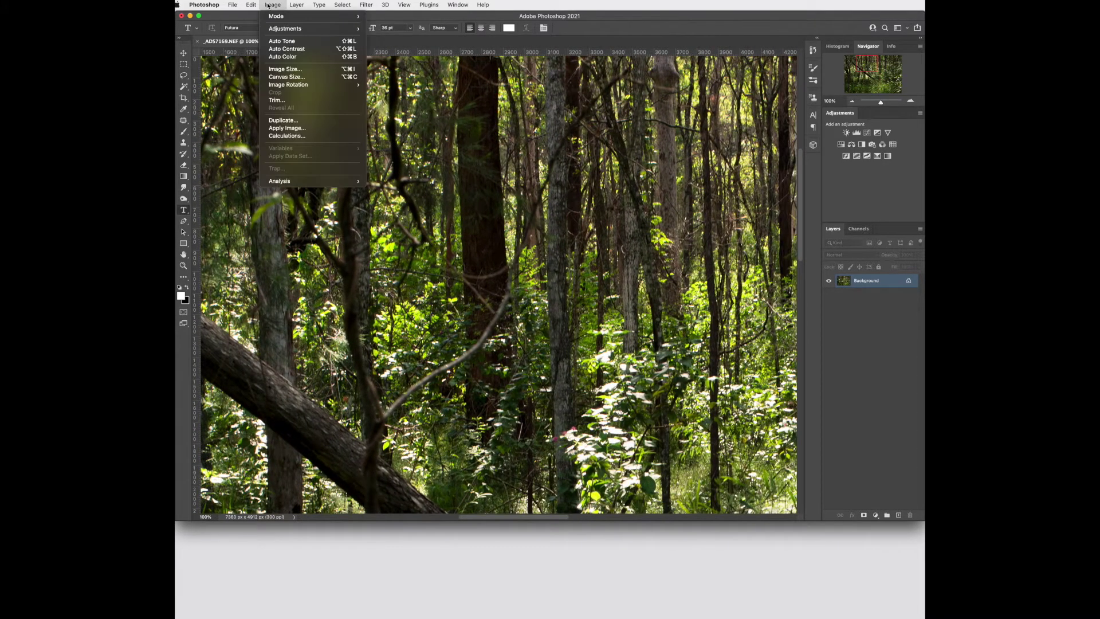
left_click(285, 75)
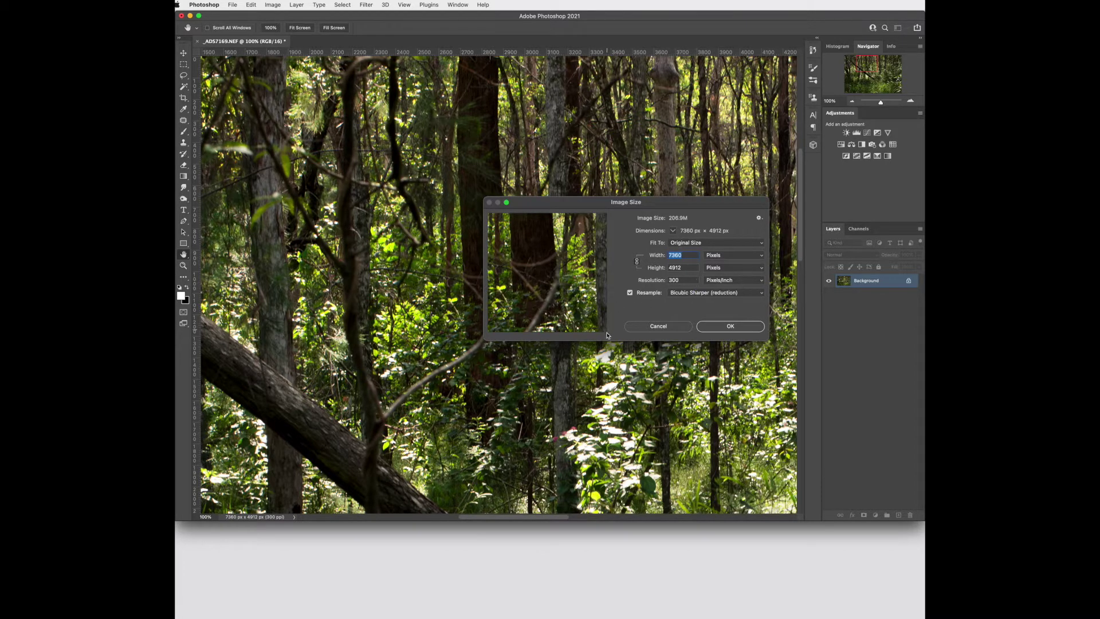
left_click(734, 256)
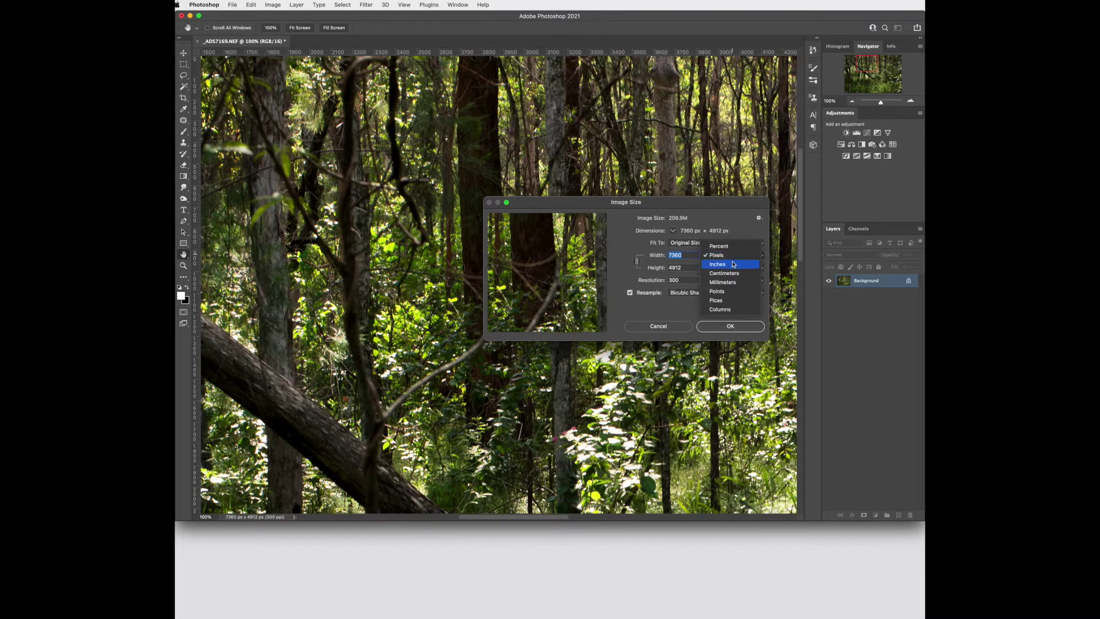
left_click(731, 278)
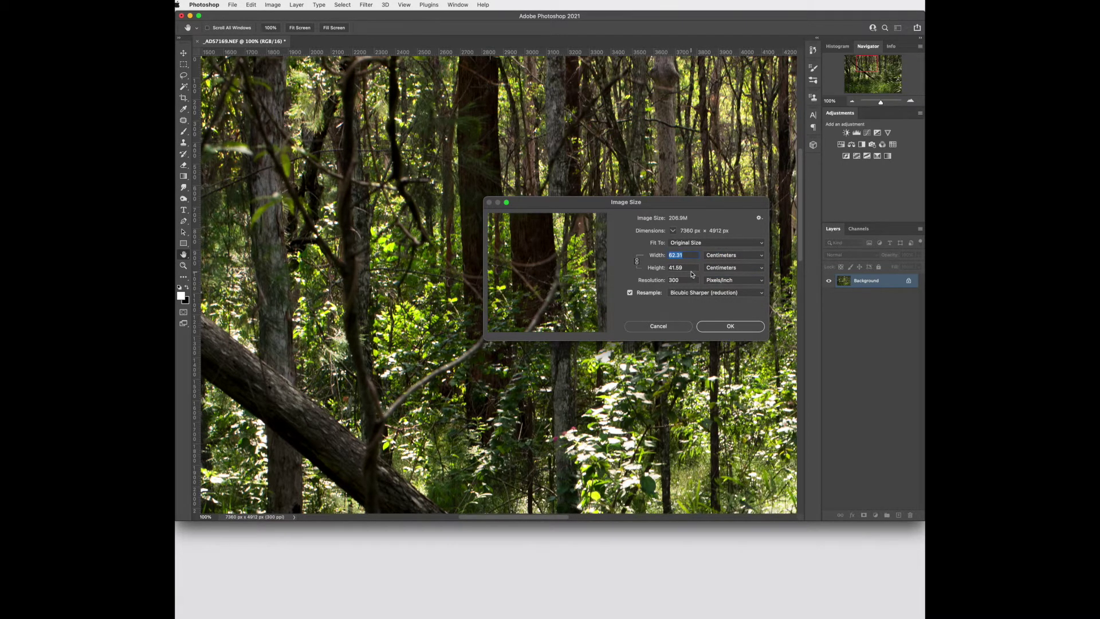
left_click(631, 293)
double_click(674, 280)
type("7")
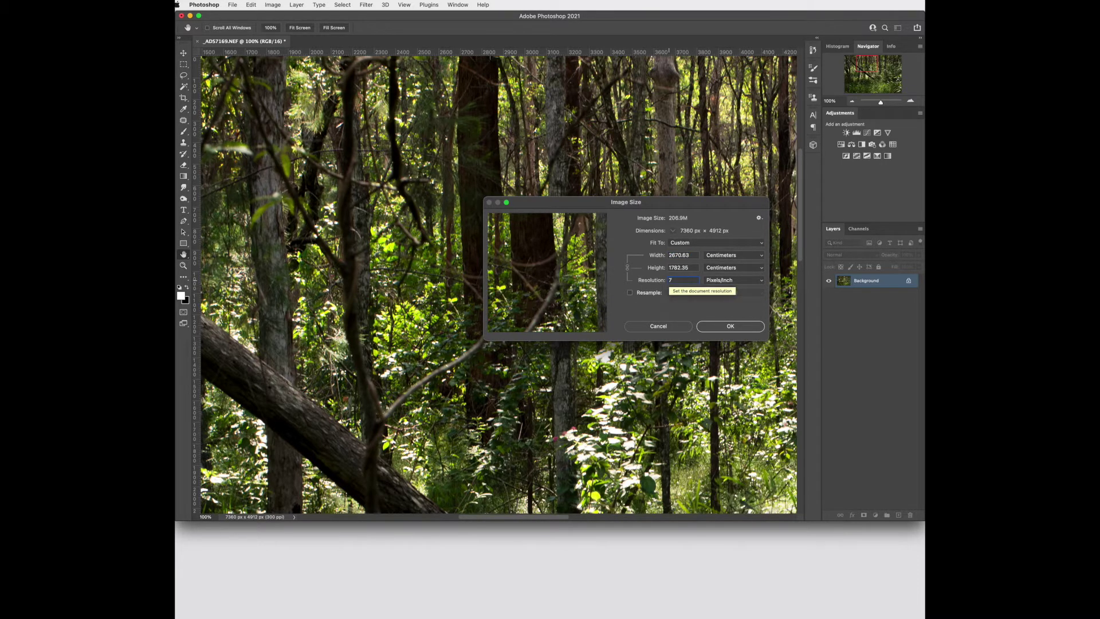
type("2")
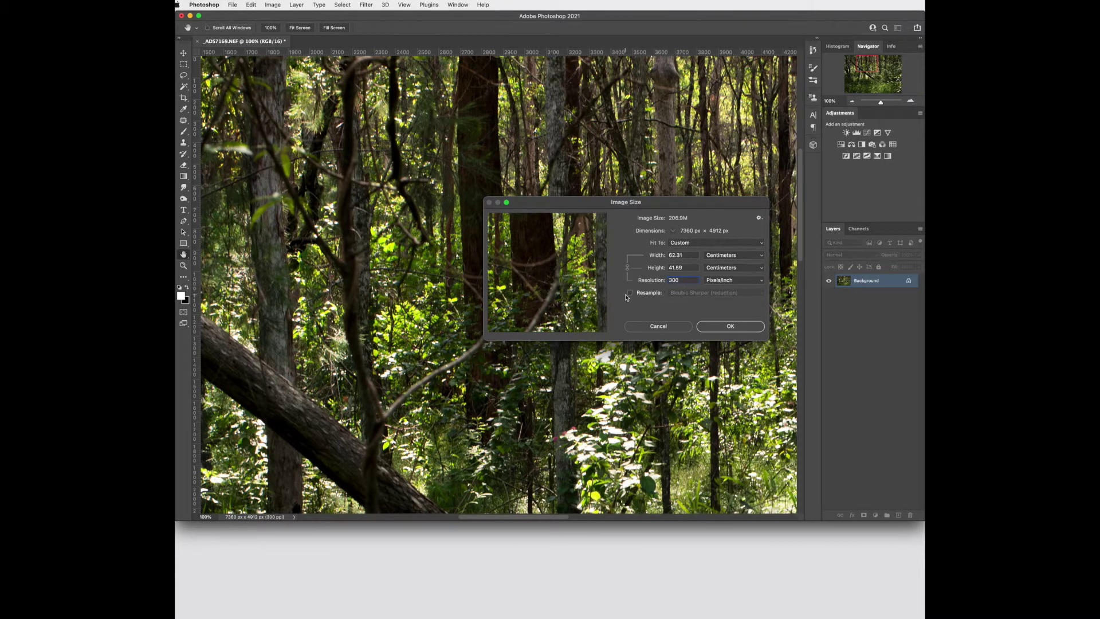
key("BackSpace")
key("BackSpace")
type("300")
left_click(631, 293)
- Resample with Bicubic Sharper (reduction) to 21 cm wide, giving 2480 × 1655 px
left_click(763, 295)
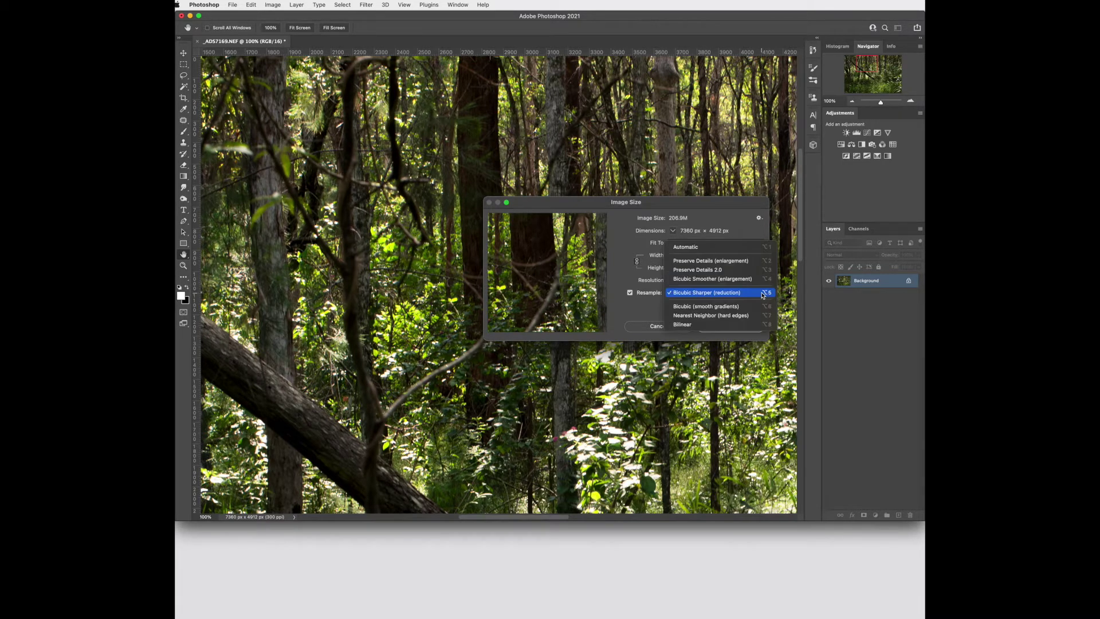
left_click(728, 293)
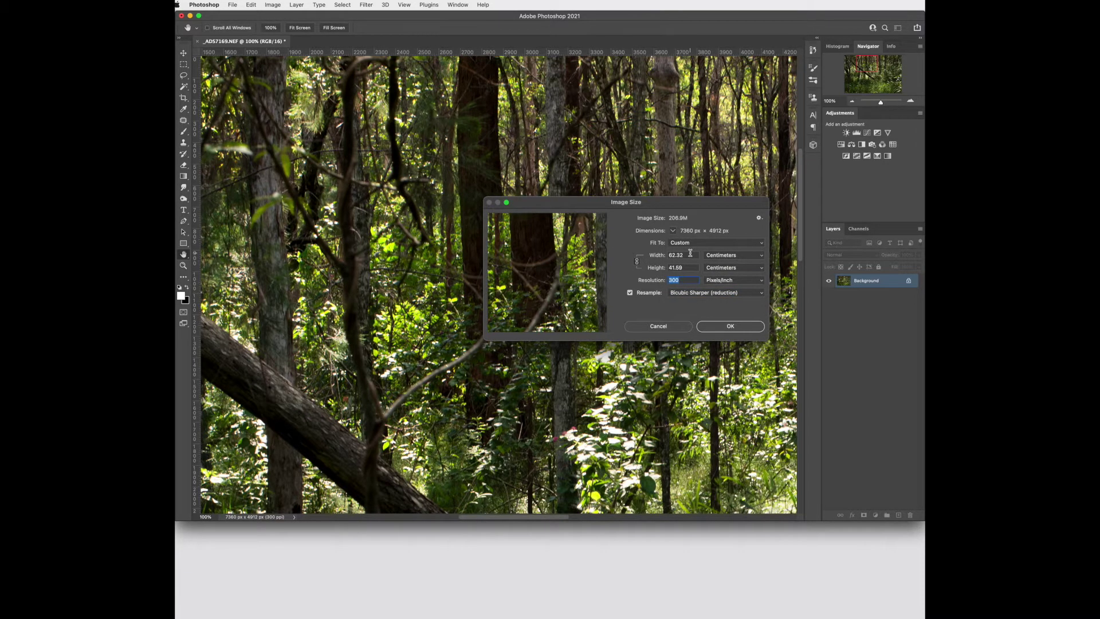
left_click_drag(685, 255, 666, 255)
type("21")
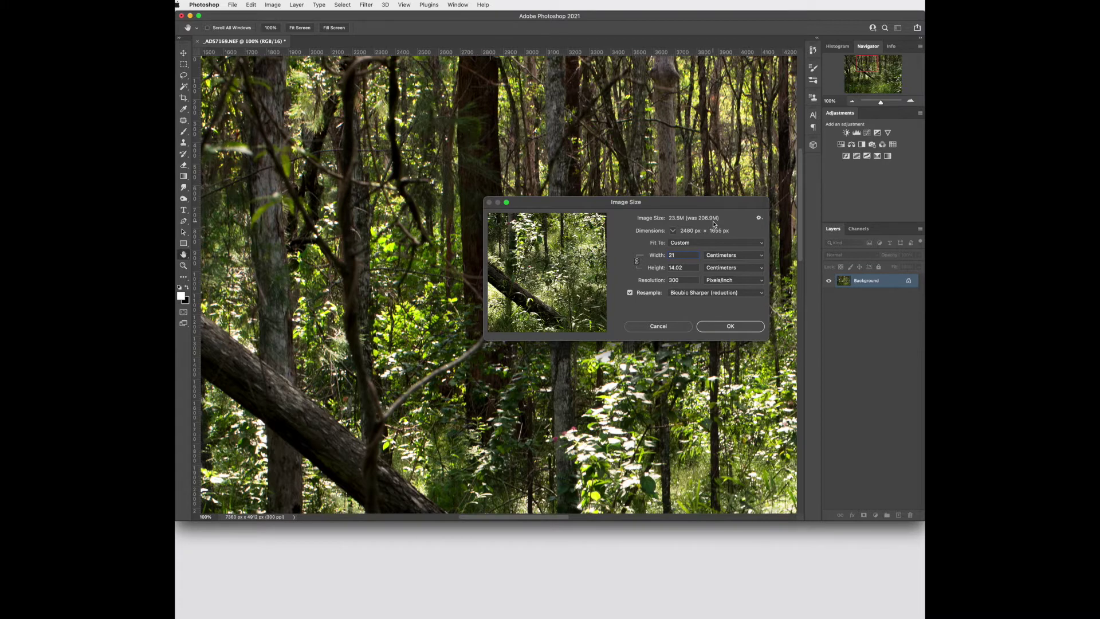
left_click(637, 261)
left_click(637, 262)
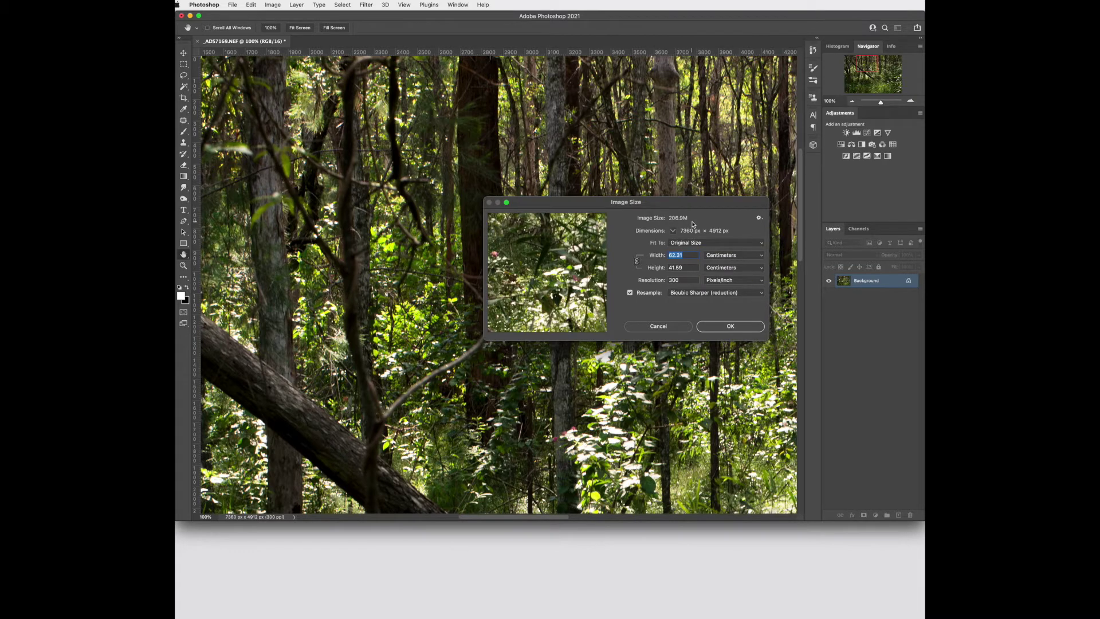
type("21")
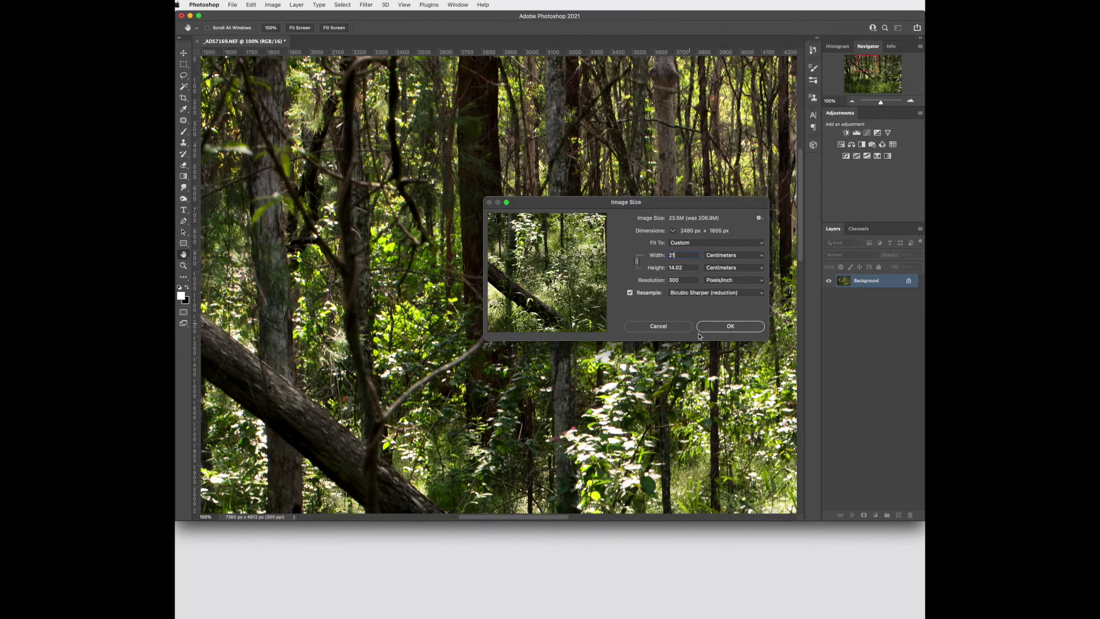
left_click(740, 326)
- Open Print Settings, centre the dialog, and bring up the Canon MG3000 printer options
left_click(232, 5)
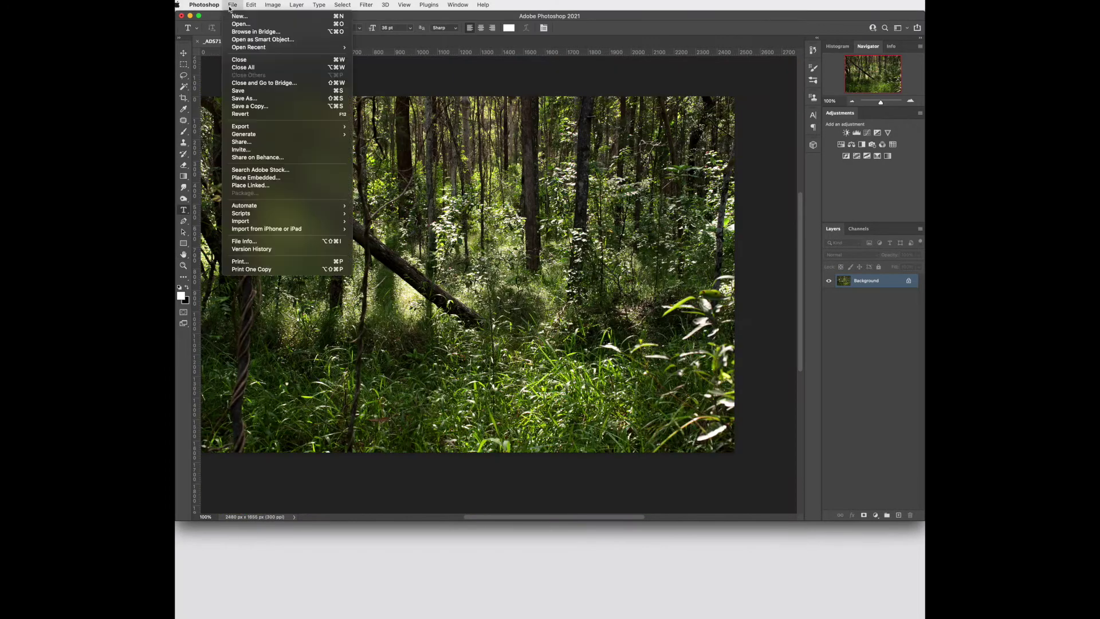
left_click(254, 262)
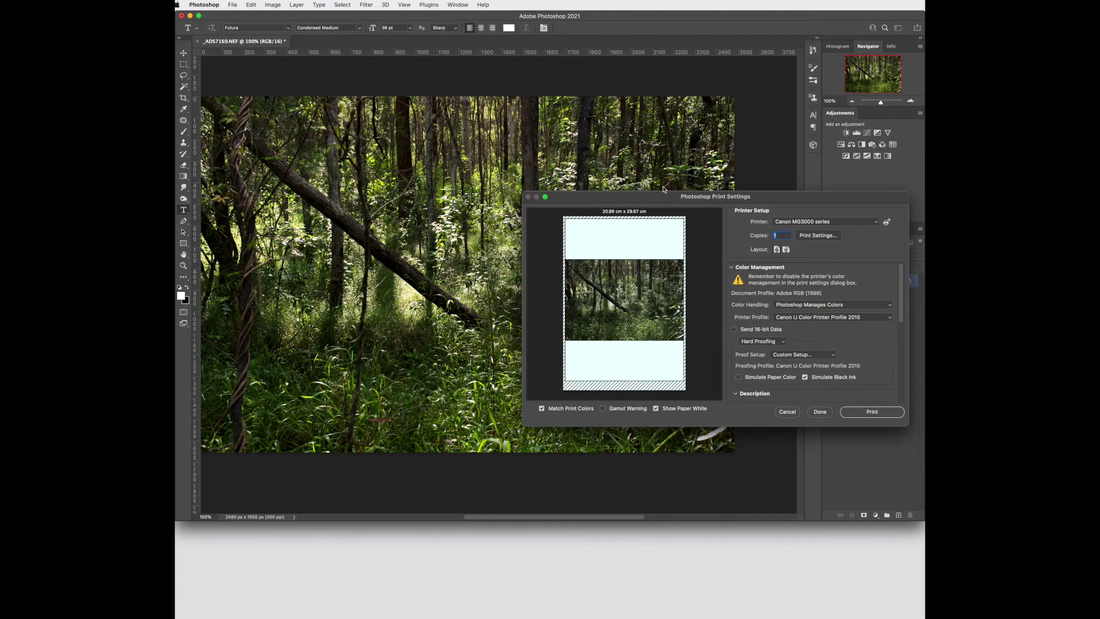
left_click_drag(636, 208, 504, 163)
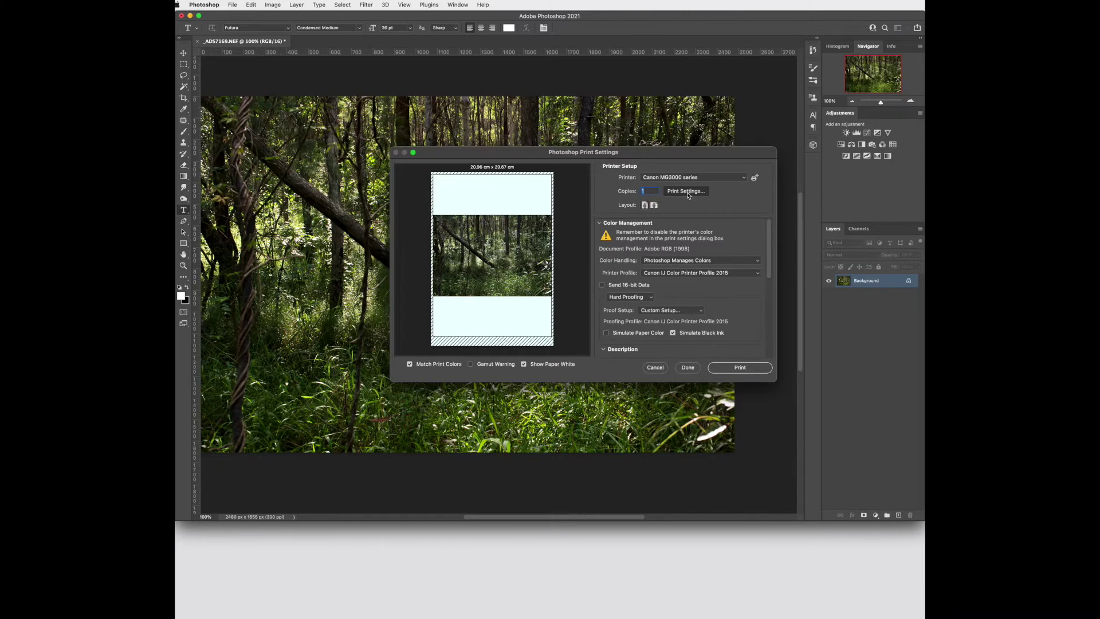
left_click(688, 193)
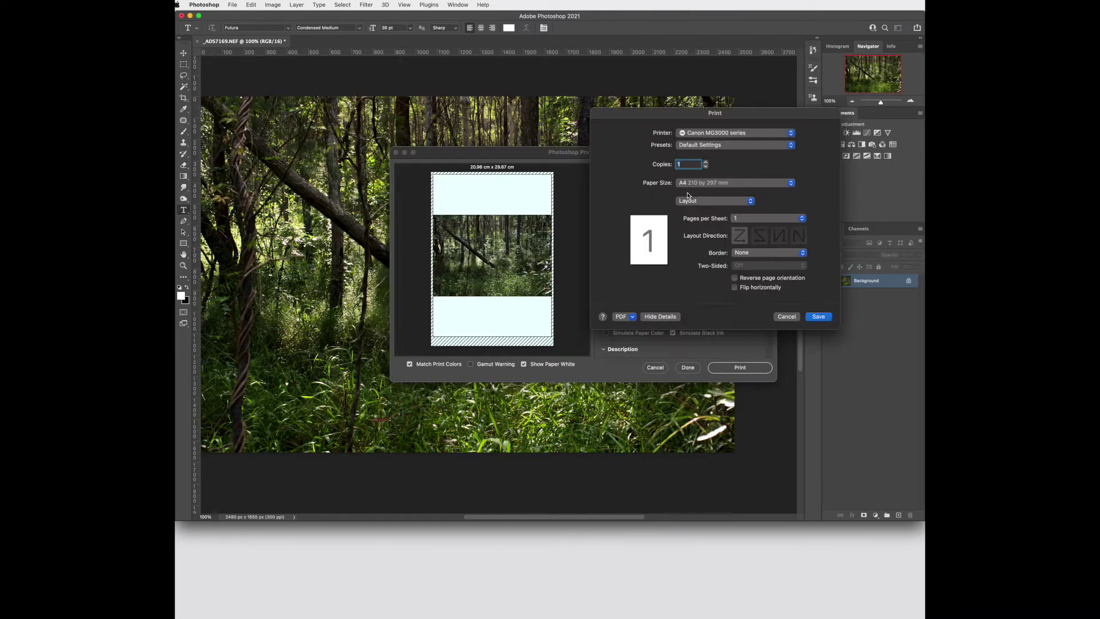
left_click(742, 184)
- Keep A4, set media to Glossy Photo Paper at High quality, and save the printer options
left_click(742, 184)
left_click(742, 201)
left_click(748, 251)
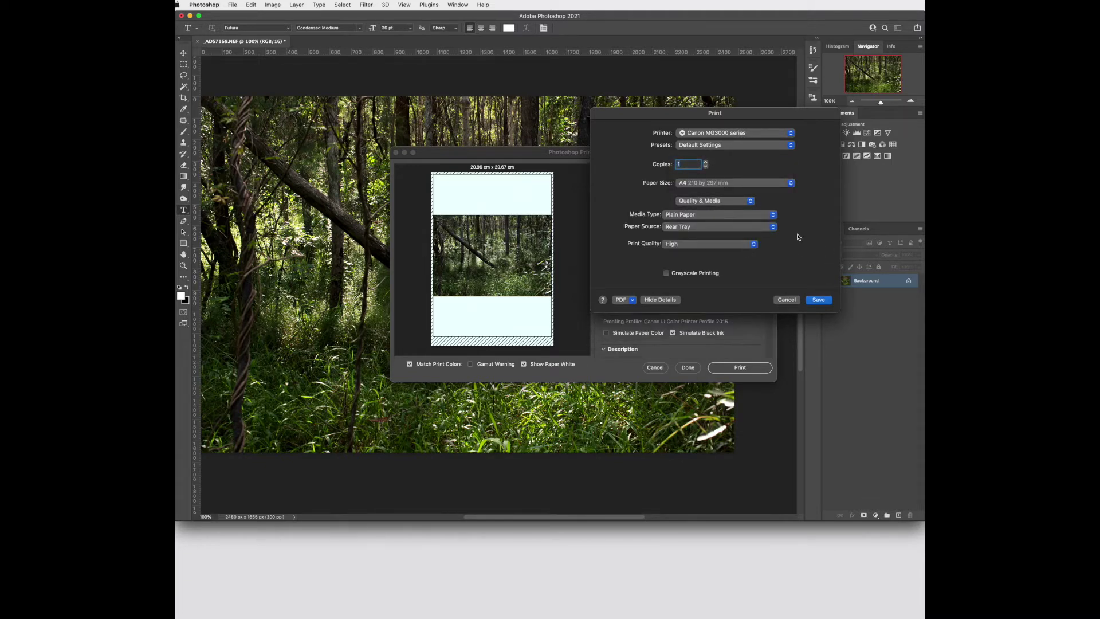
left_click(771, 214)
mouse_move(733, 226)
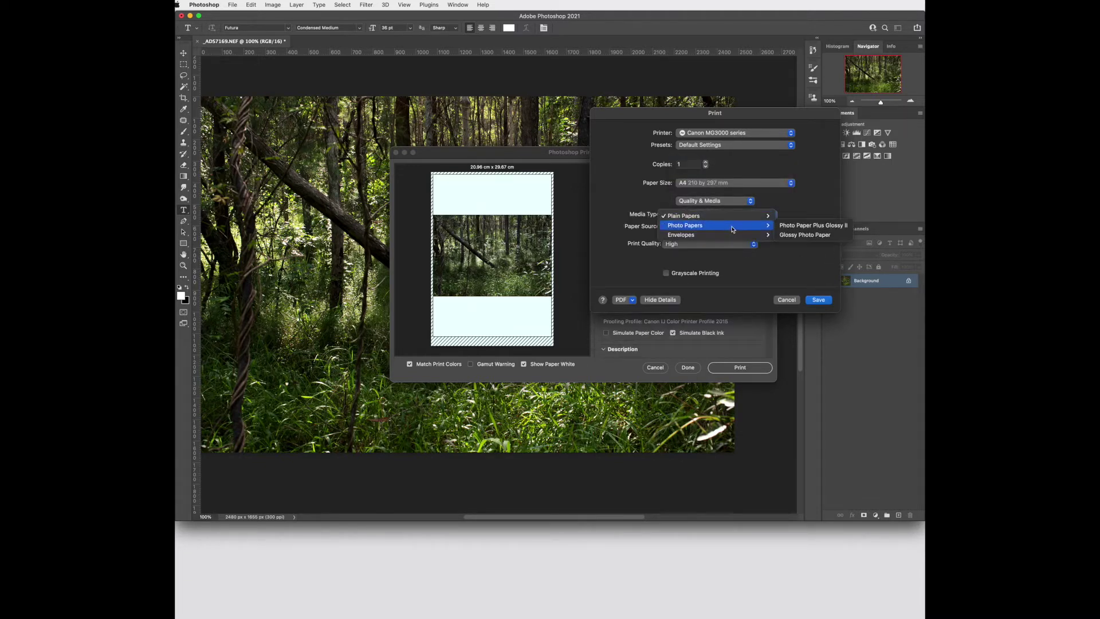
left_click(803, 238)
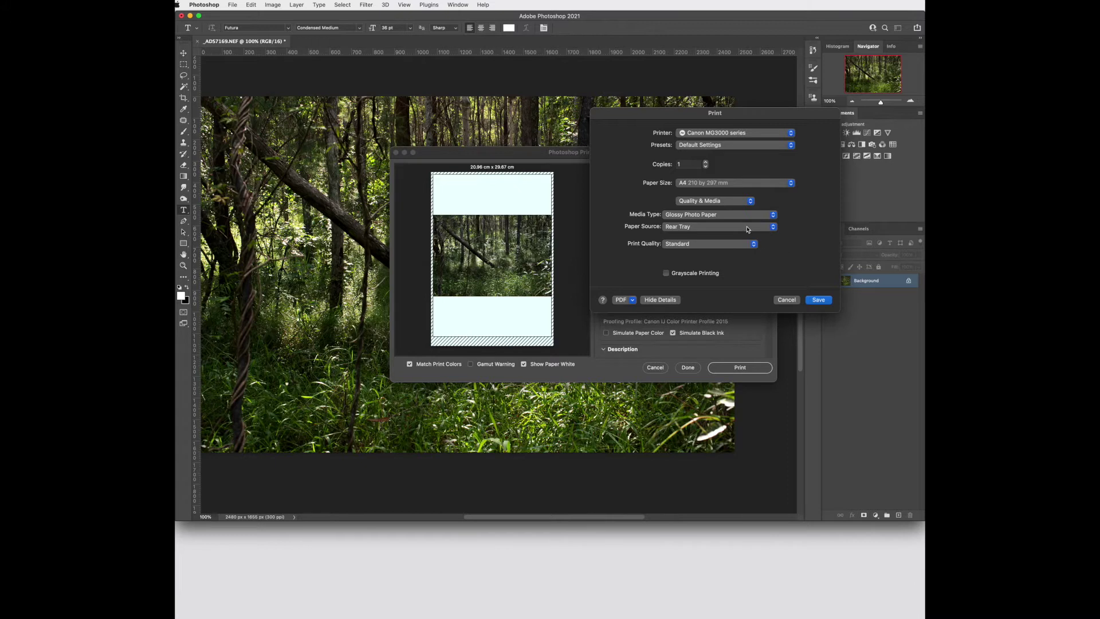
left_click(731, 248)
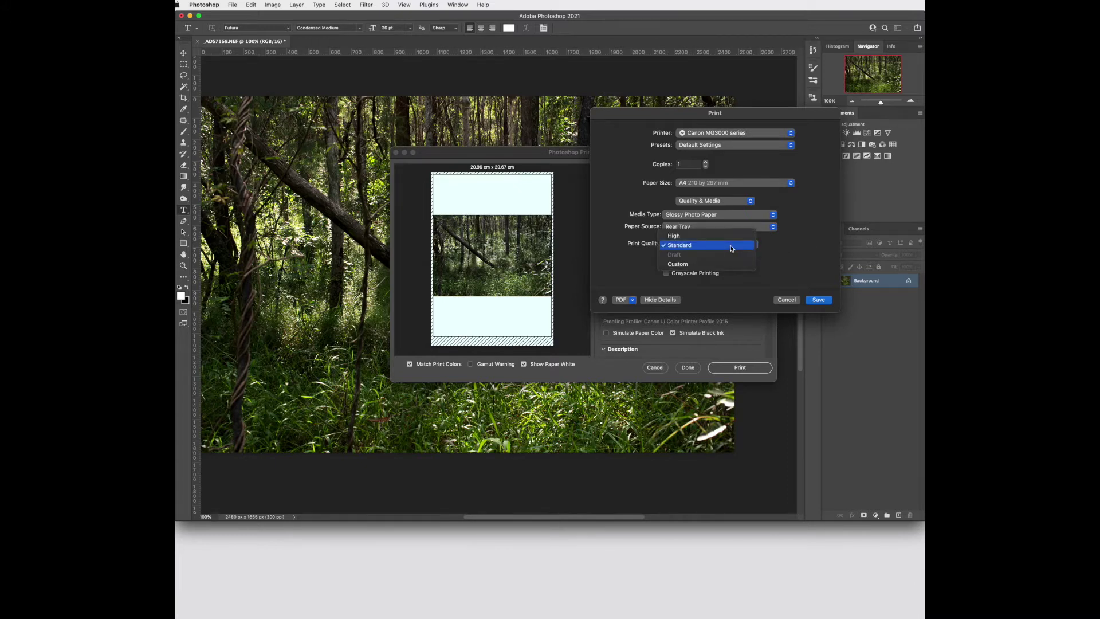
left_click(733, 234)
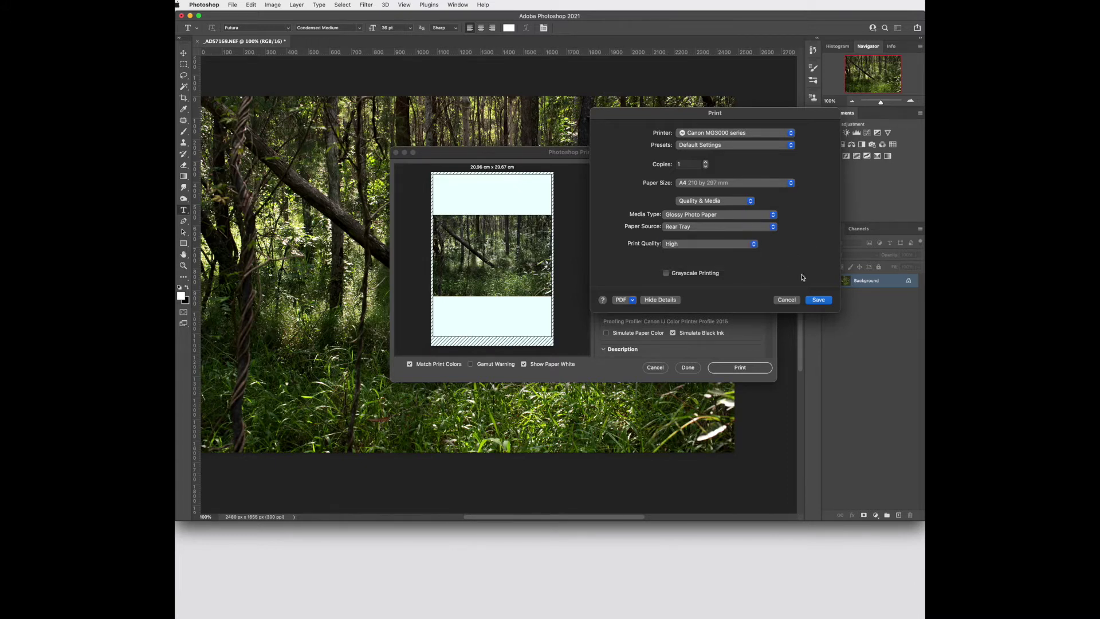
left_click(818, 300)
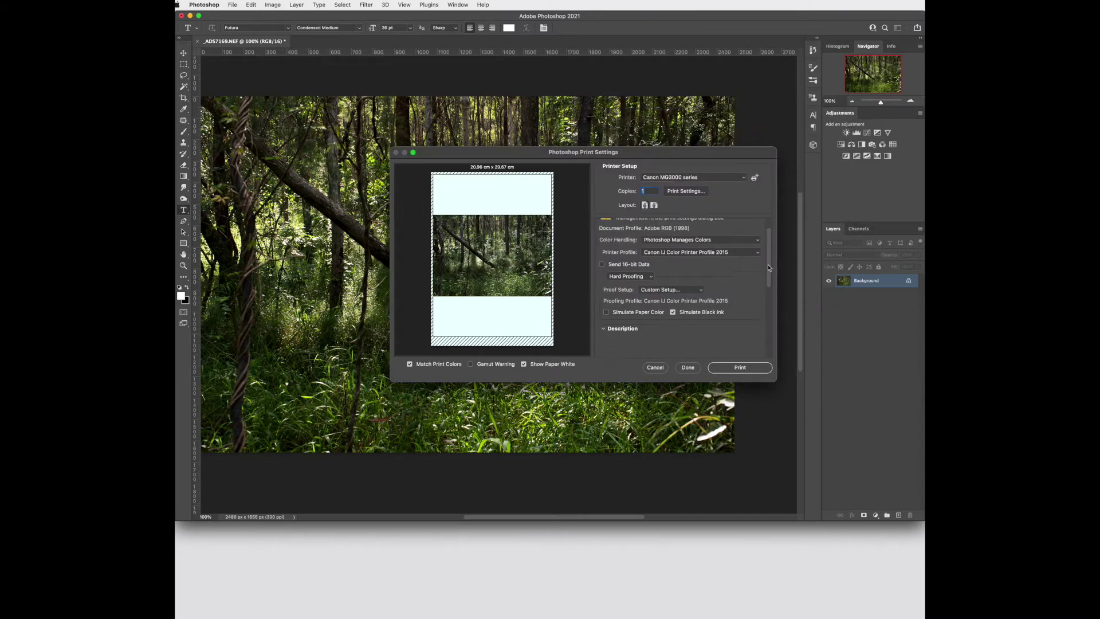
scroll(770, 272, "down", 2)
scroll(769, 271, "up", 2)
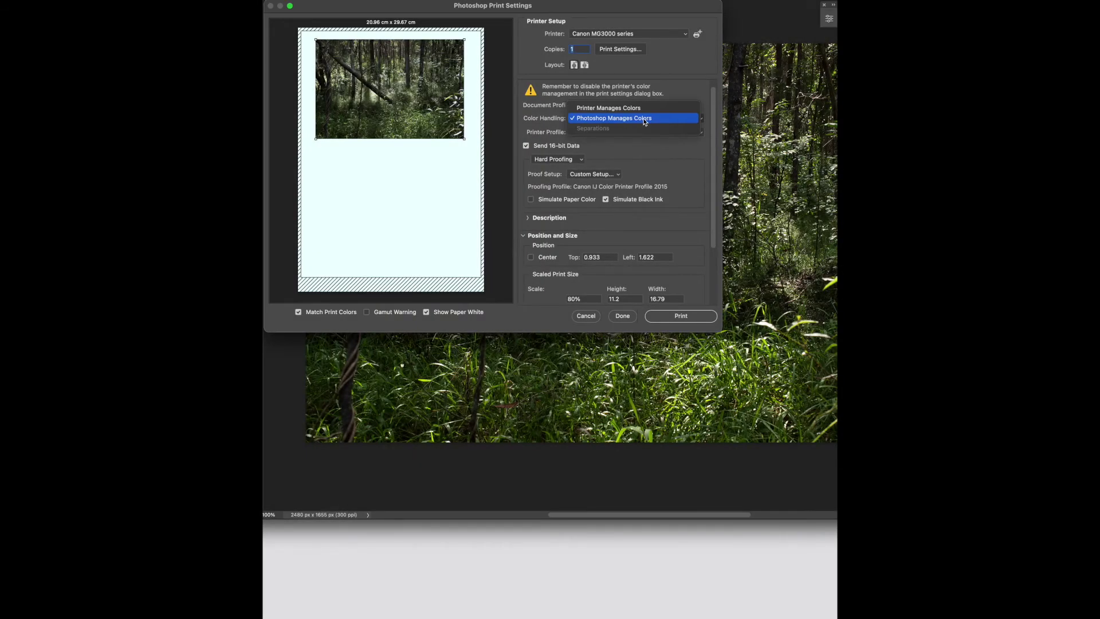
left_click(684, 118)
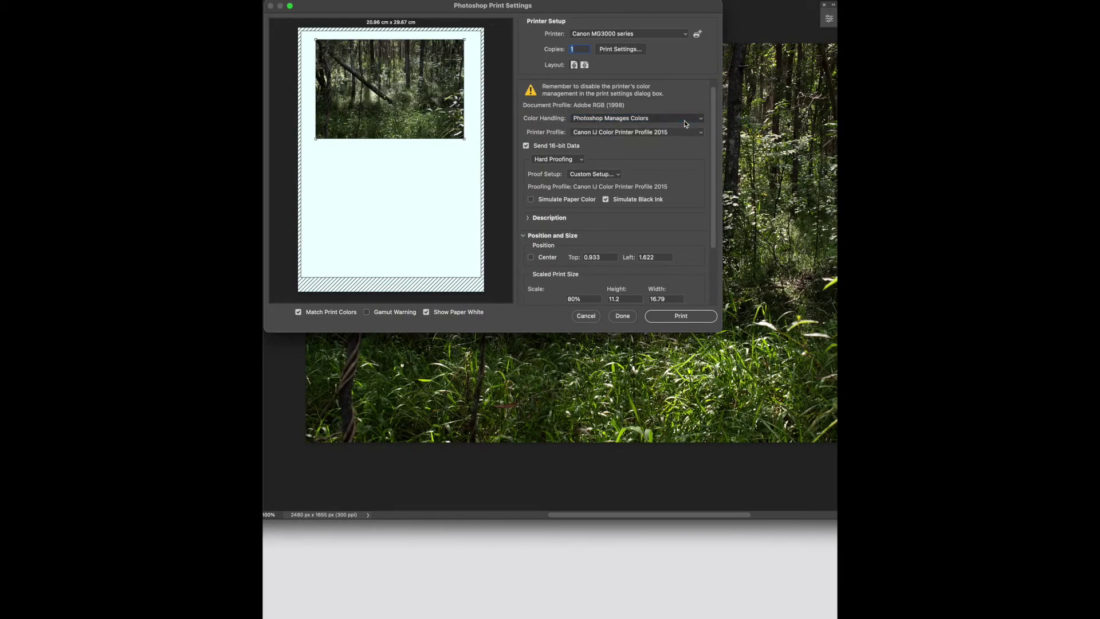
left_click(683, 132)
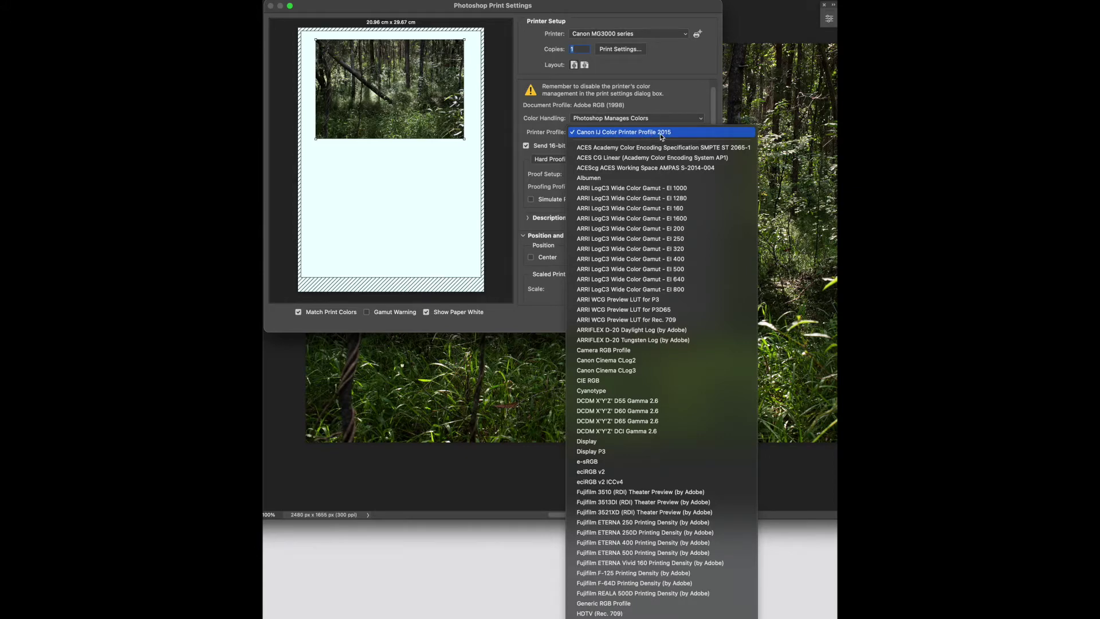
left_click(673, 95)
left_click(583, 160)
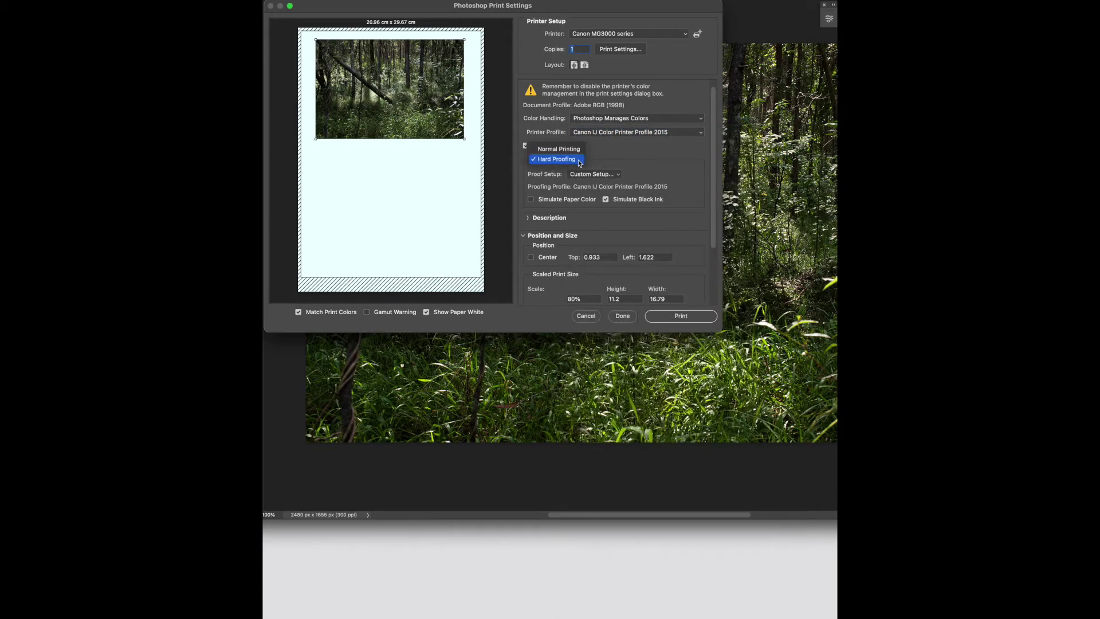
left_click(575, 159)
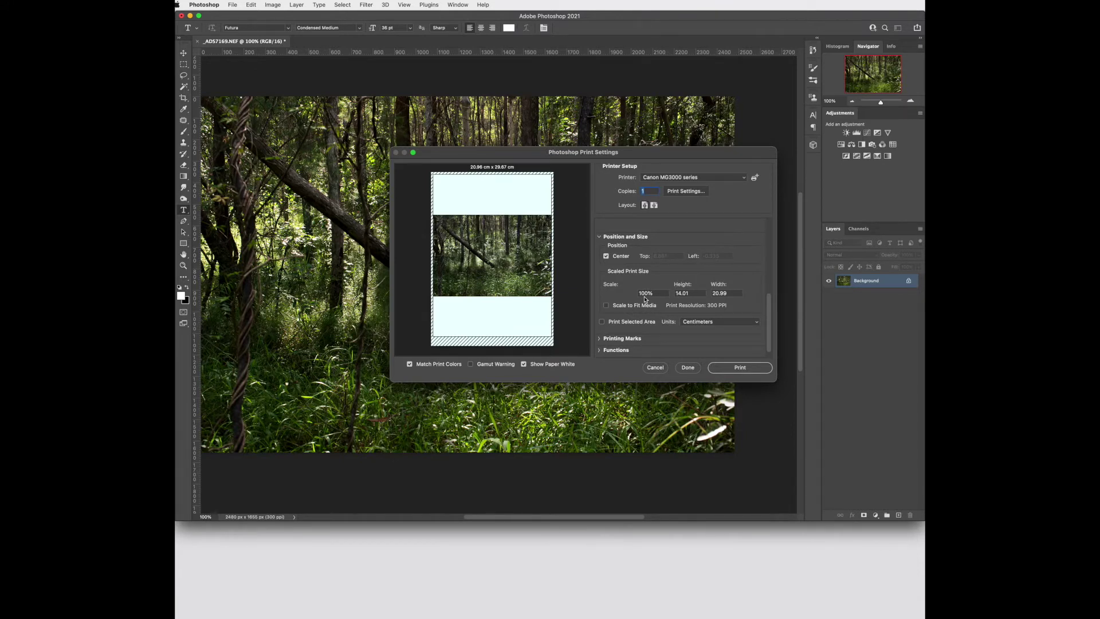
- Scale the photo to 80%, move it to the top of the page, and print it
left_click(607, 307)
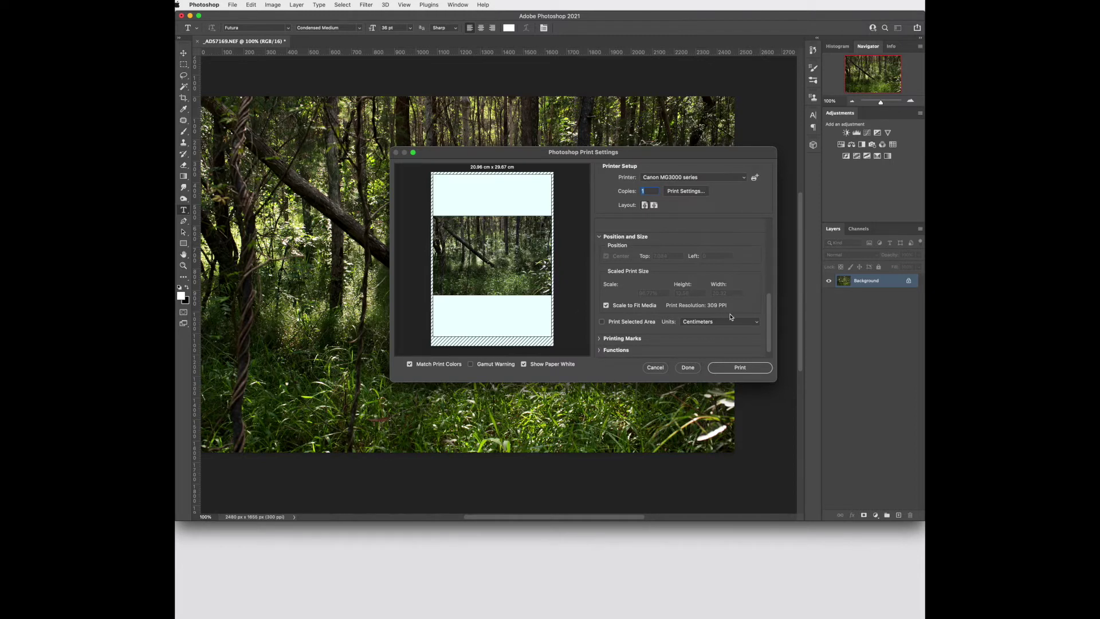
left_click(607, 306)
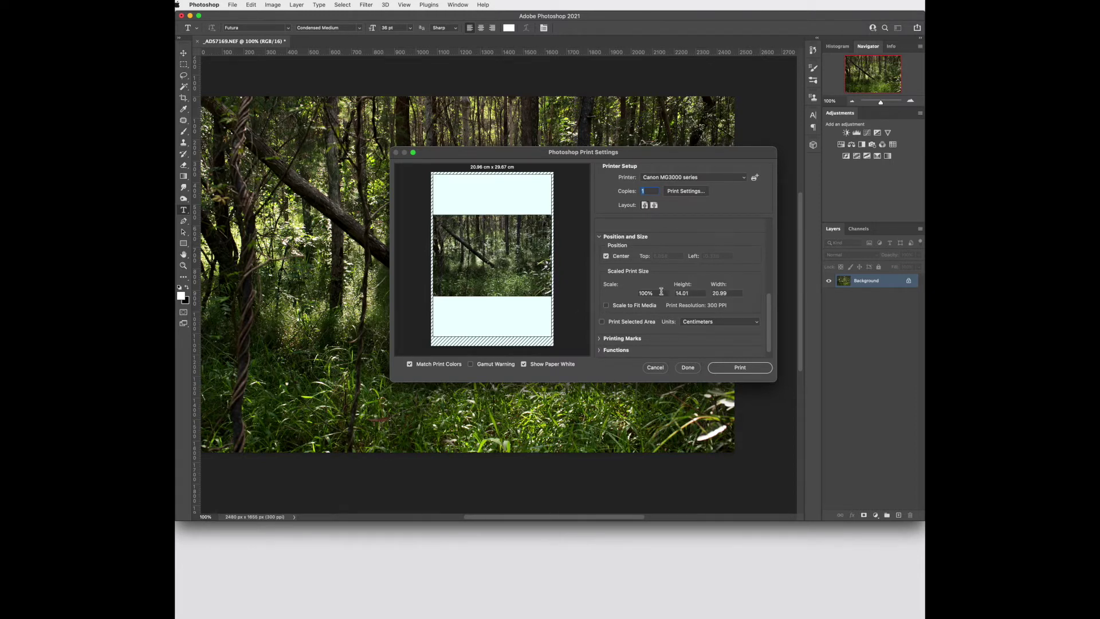
type("80")
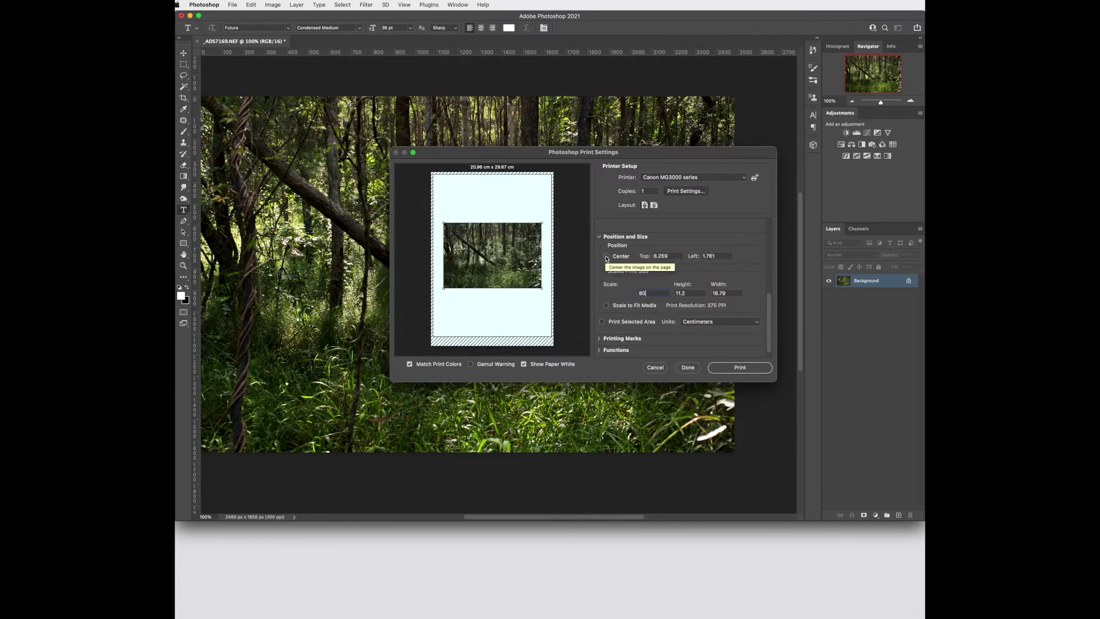
left_click_drag(508, 265, 507, 221)
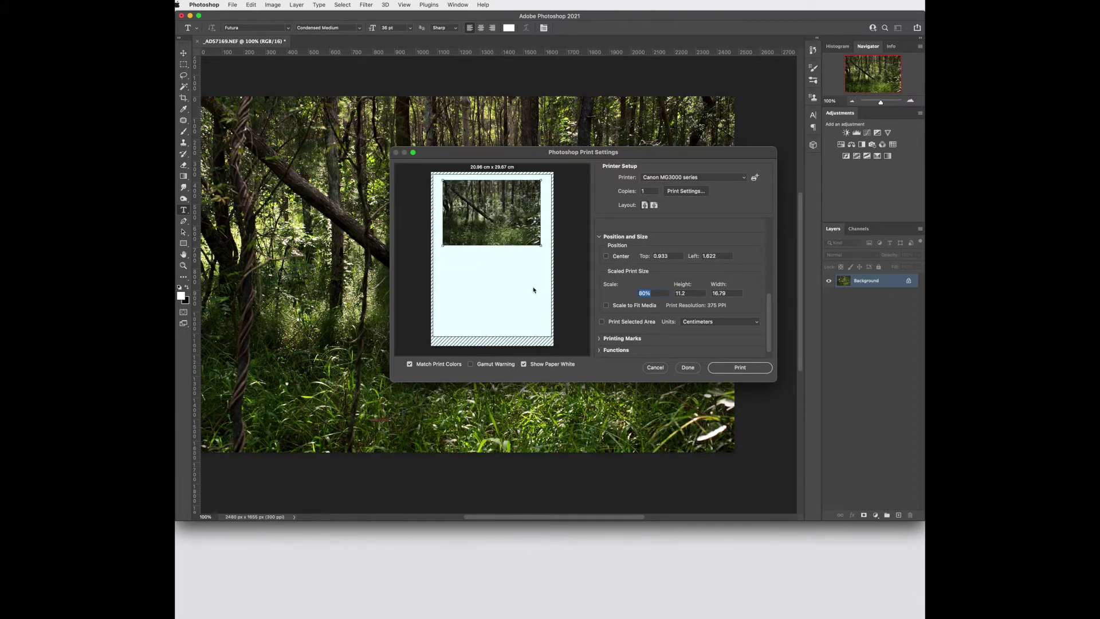
left_click(754, 370)
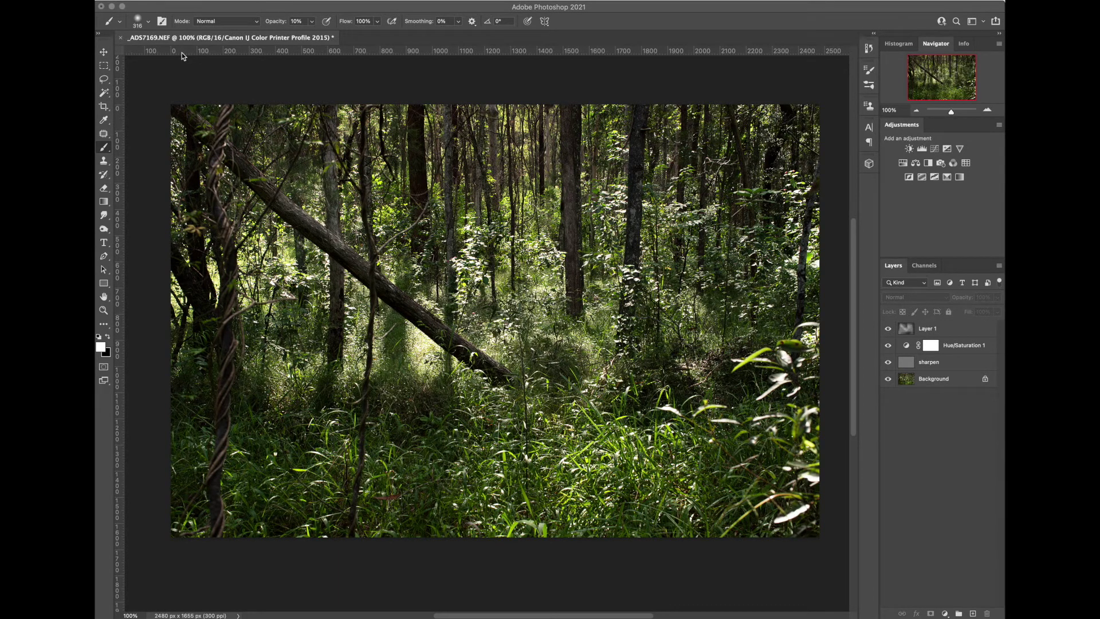
left_click(166, 0)
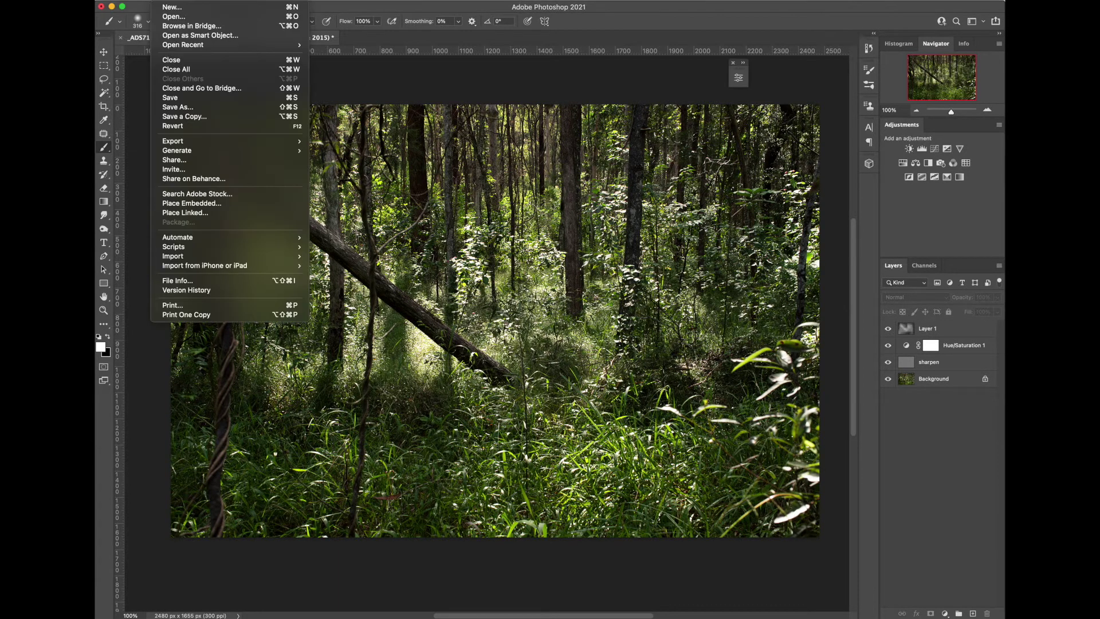
- Save the photo as woombah.psd in Photoshop format
left_click(179, 108)
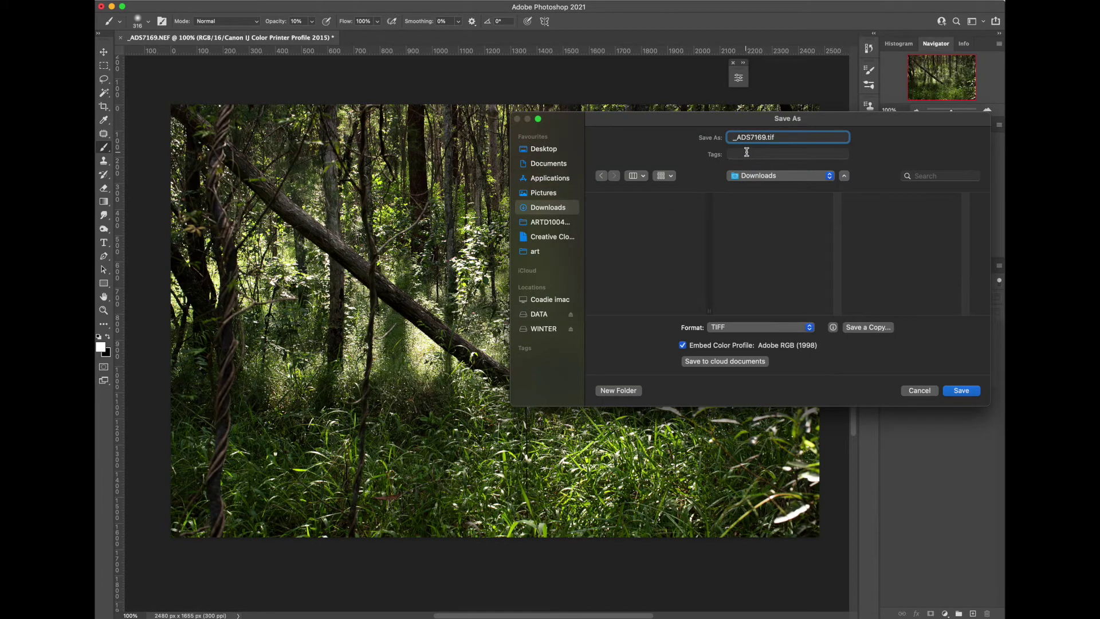
key("BackSpace")
type("woombah")
left_click(748, 327)
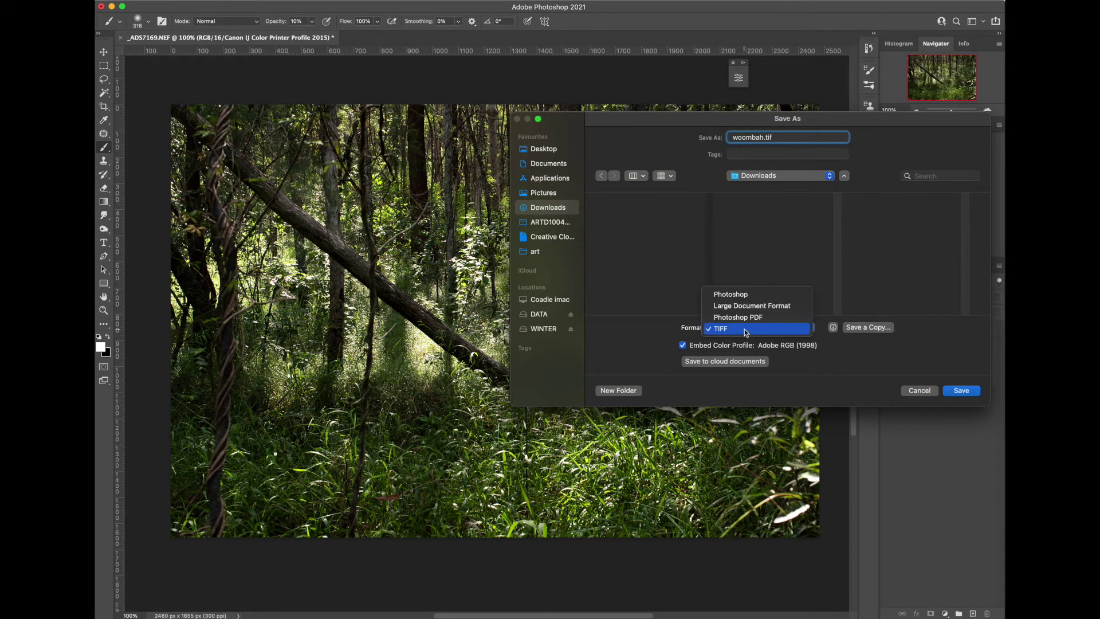
left_click(735, 297)
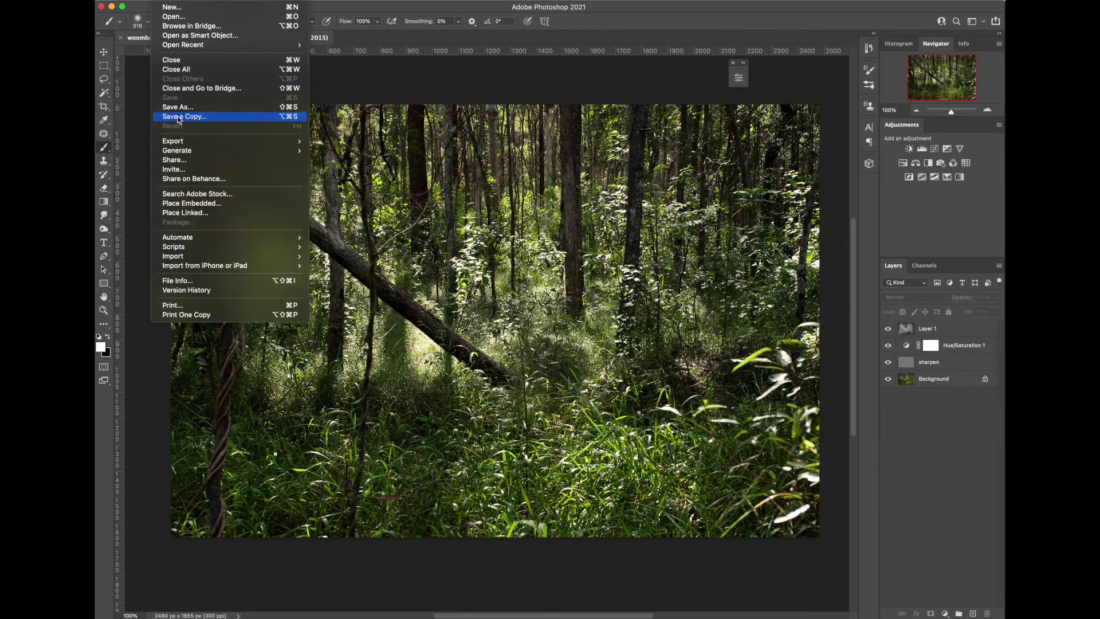
- Save a TIFF copy, woombah copy.tif, with LZW compression
left_click(177, 115)
key("super+alt+s")
left_click(797, 283)
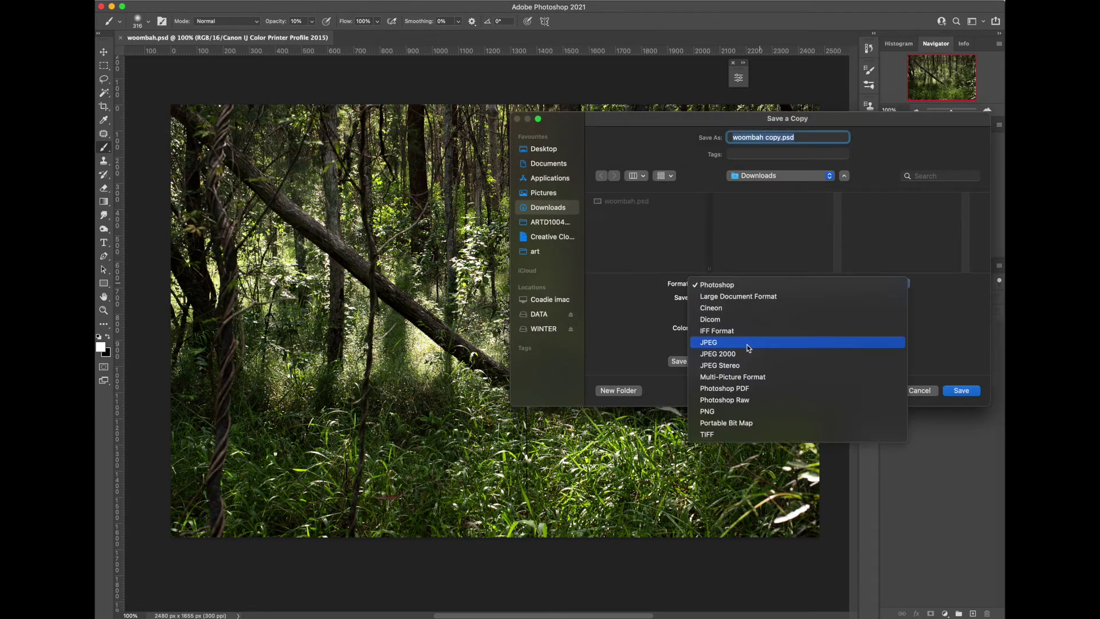
left_click(741, 436)
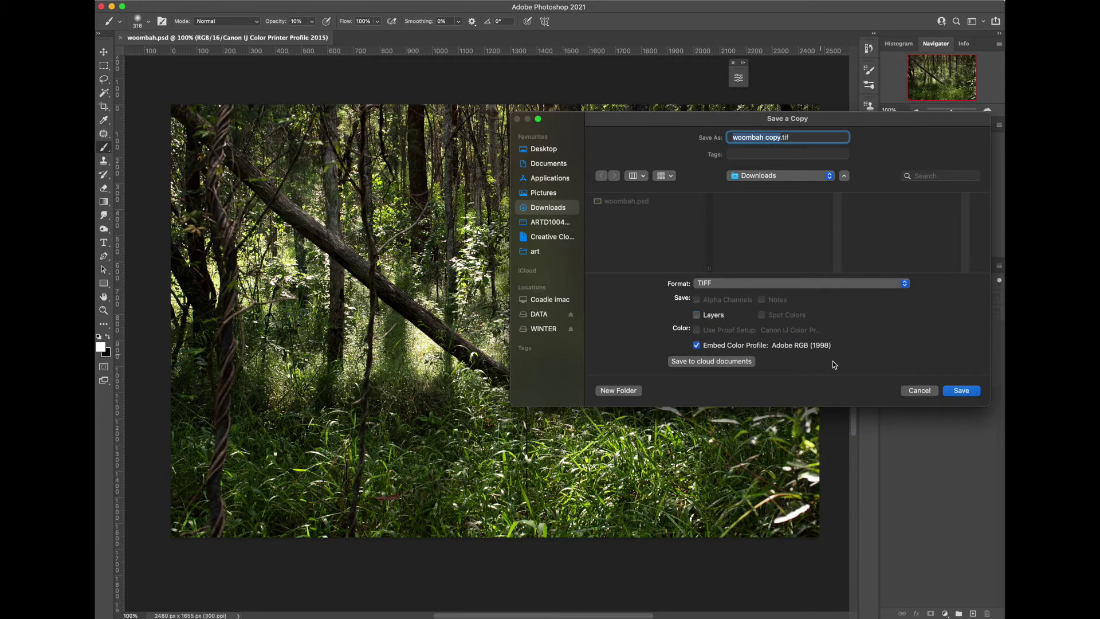
left_click(961, 391)
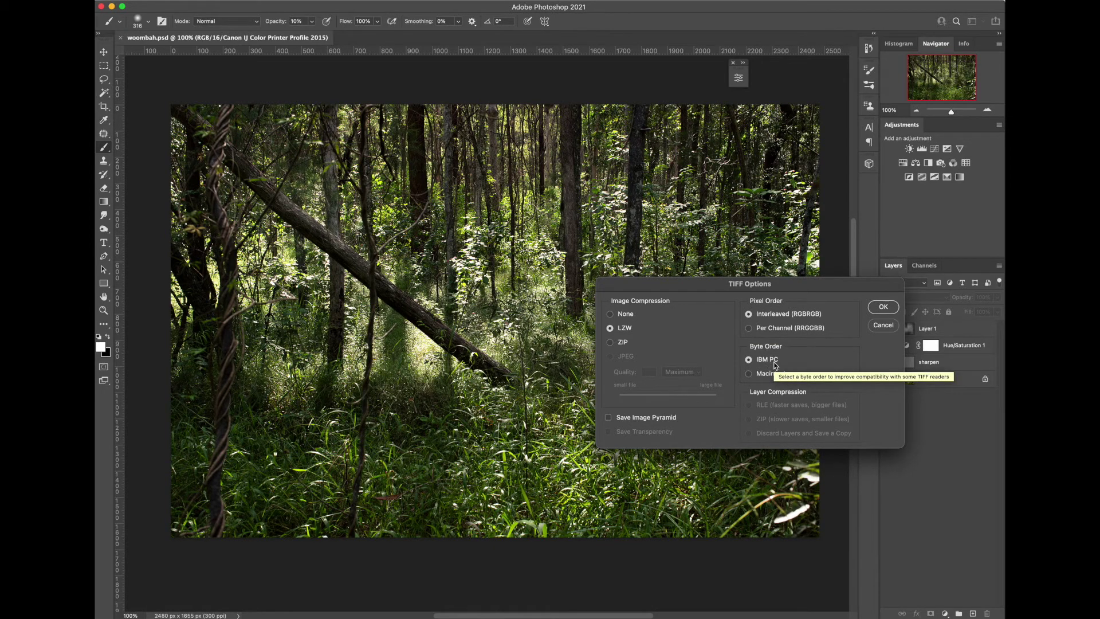
left_click(884, 308)
left_click(165, 0)
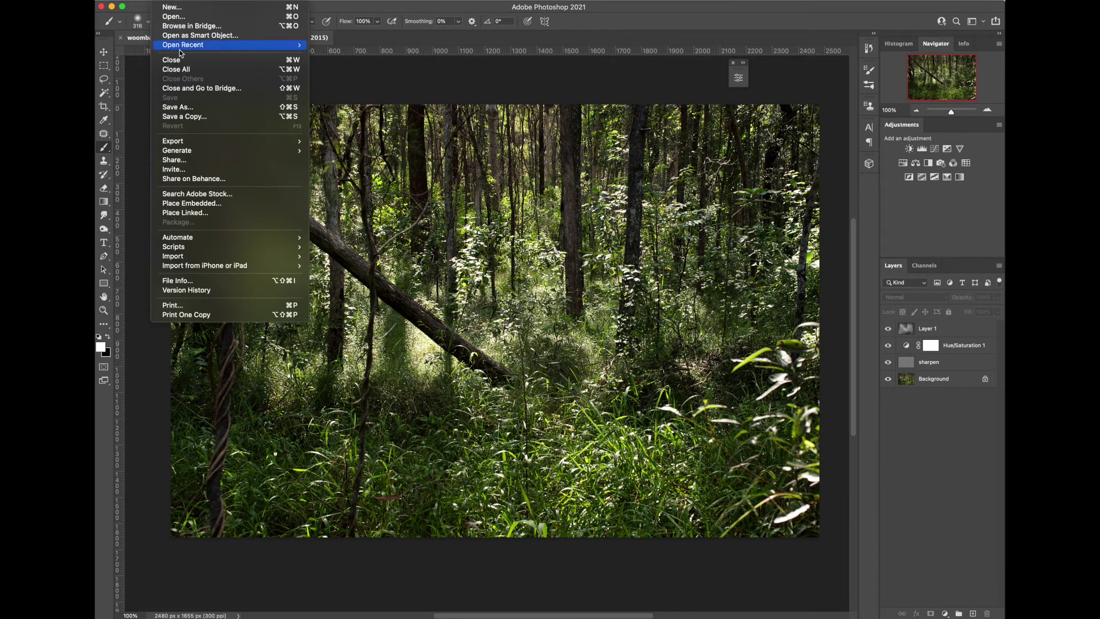
- Save woombah copy.jpg as a progressive JPEG at quality 12 (Maximum)
left_click(188, 118)
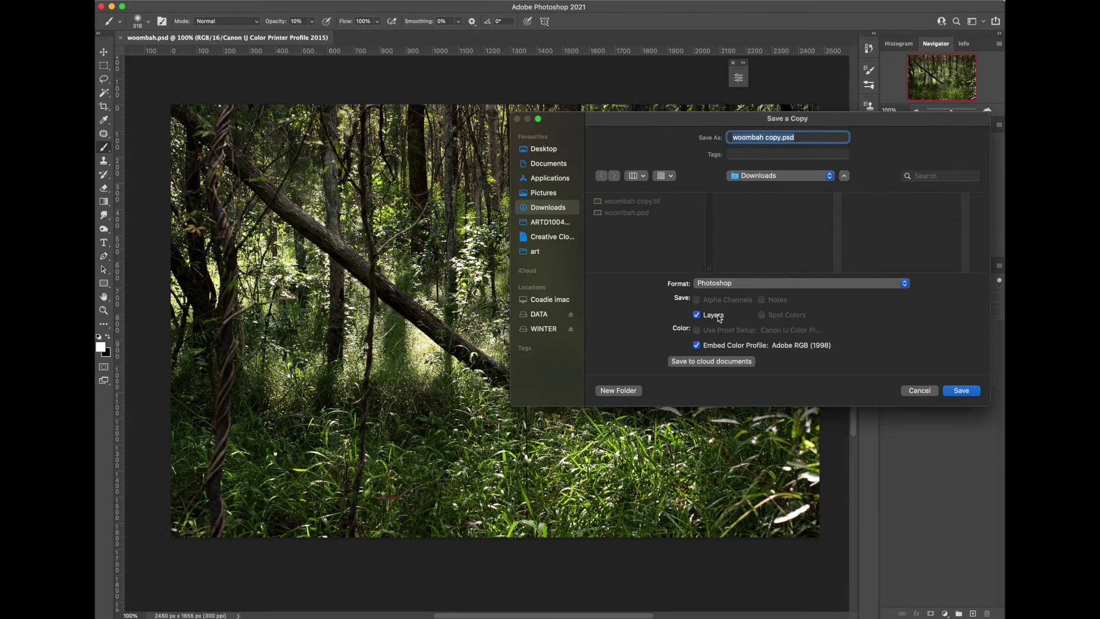
left_click(819, 283)
left_click(804, 330)
key("Return")
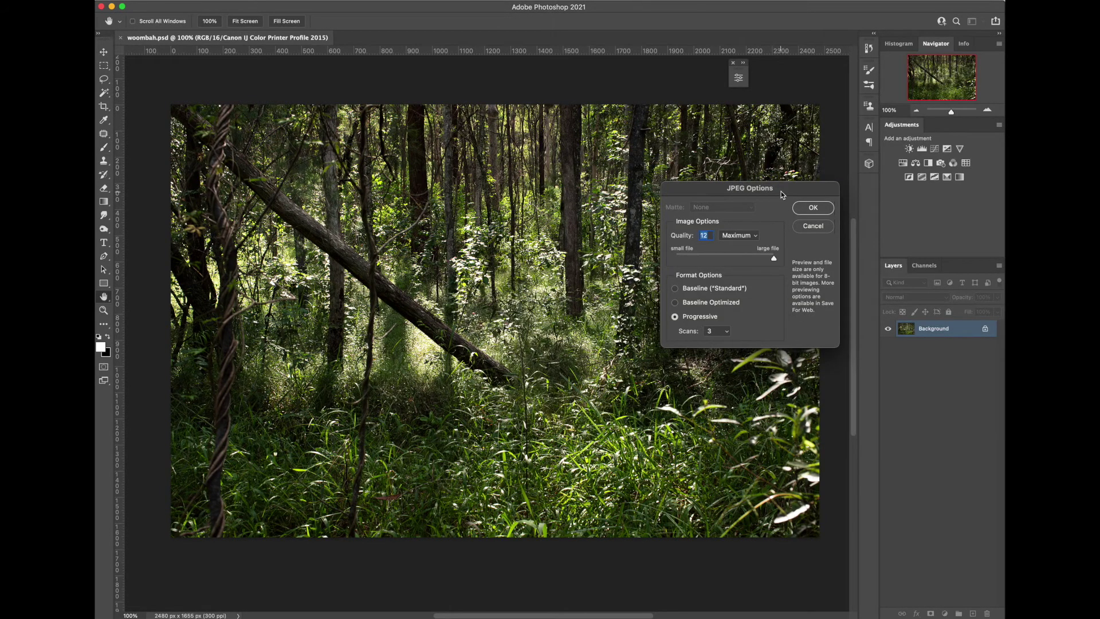
left_click_drag(782, 194, 677, 195)
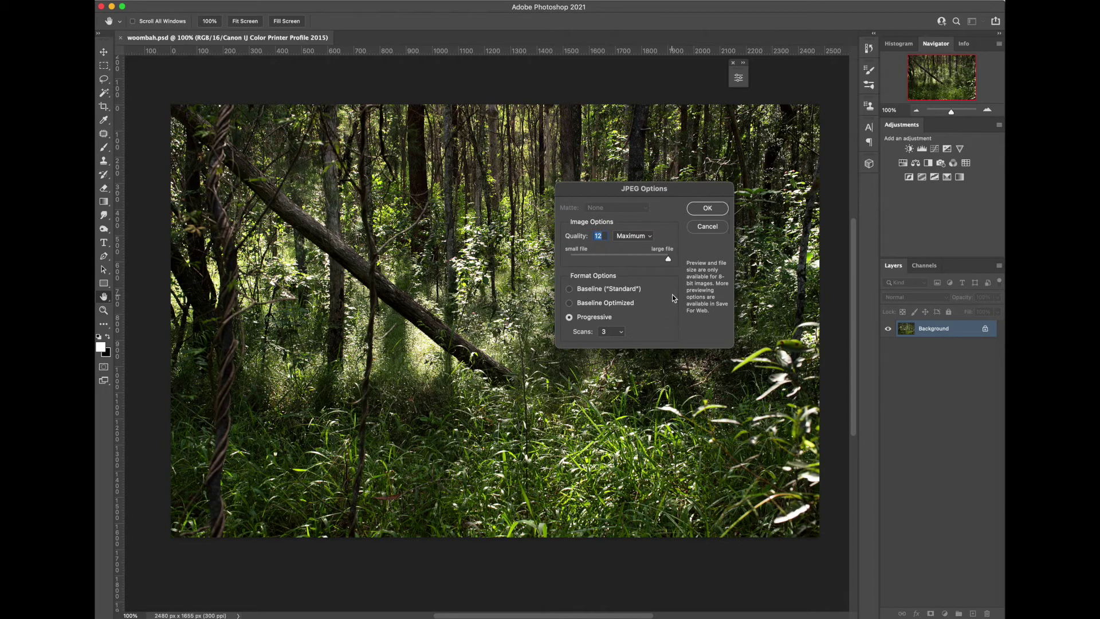
left_click_drag(668, 259, 604, 258)
left_click(655, 257)
left_click(706, 211)
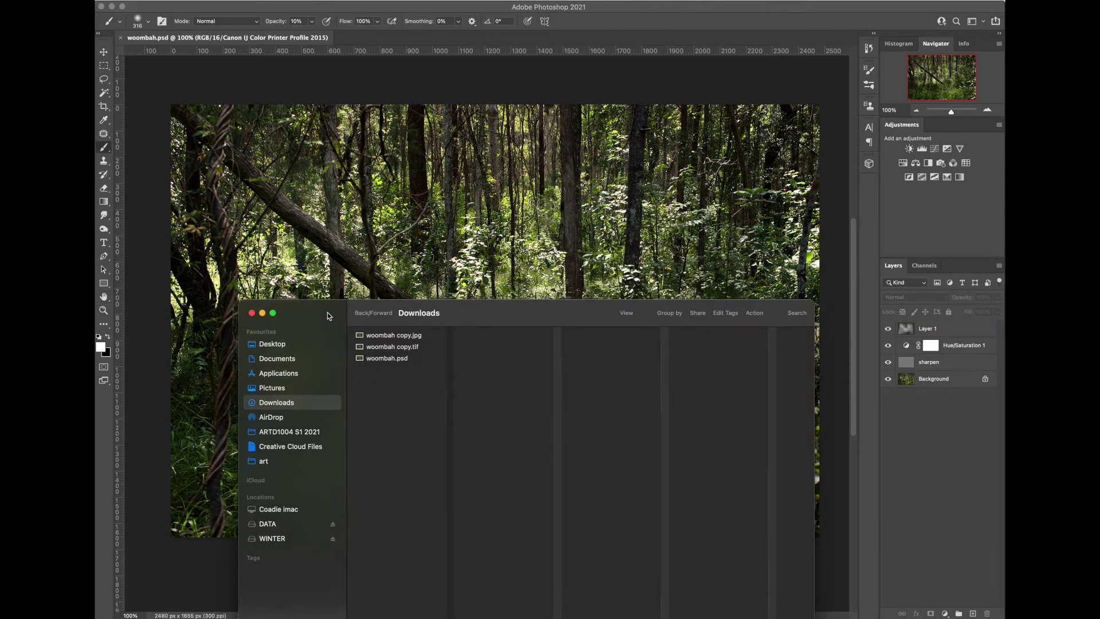
- List Downloads in detail to confirm the PSD (79.5 MB), TIFF (32.2 MB) and JPEG (5.5 MB)
left_click_drag(328, 312, 341, 269)
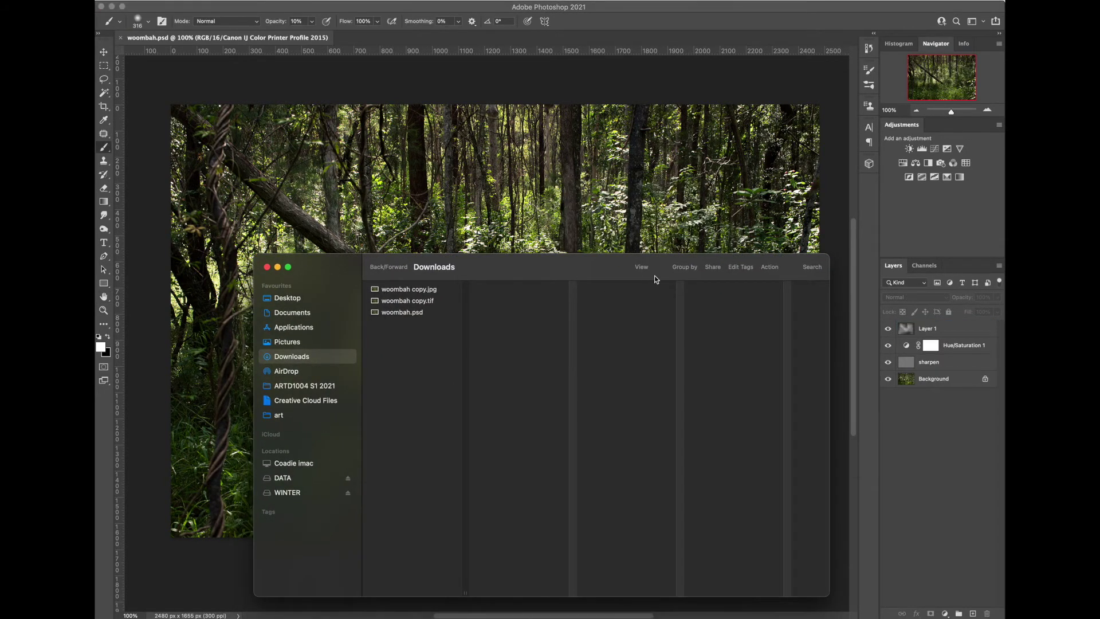
key("super+2")
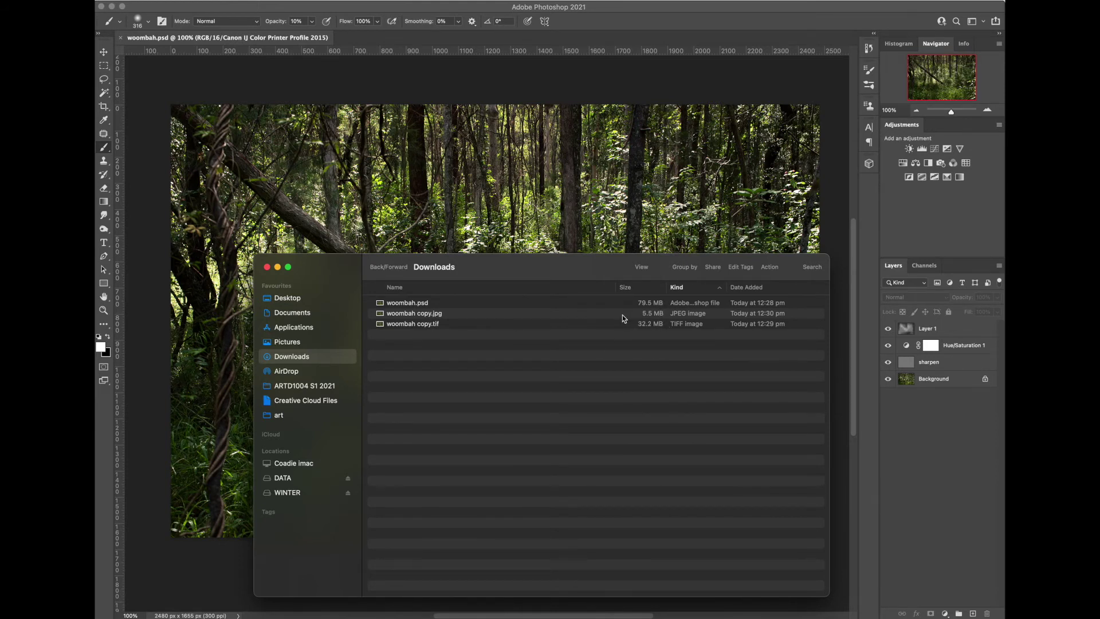
key("super+Tab")
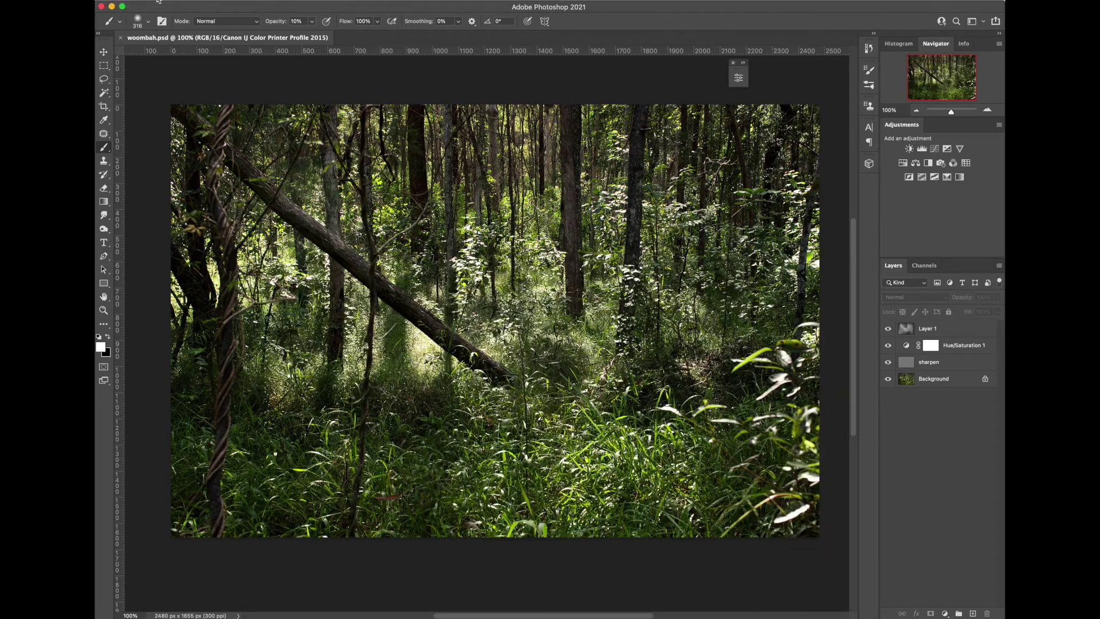
- Start a Save a Copy in Photoshop PDF format
left_click(161, 2)
left_click(181, 116)
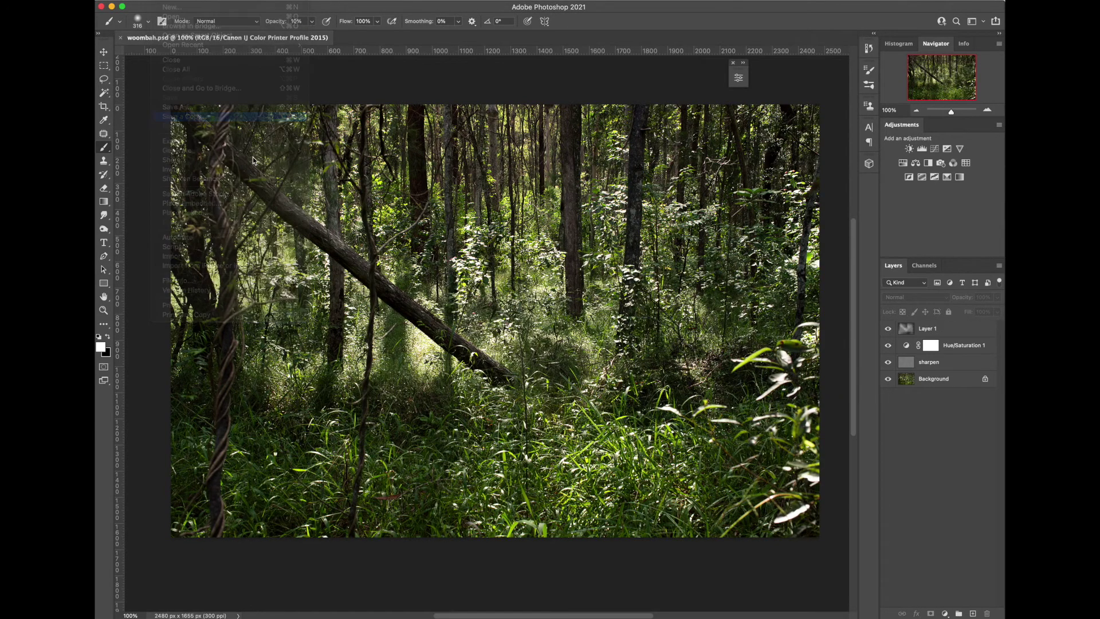
left_click(744, 285)
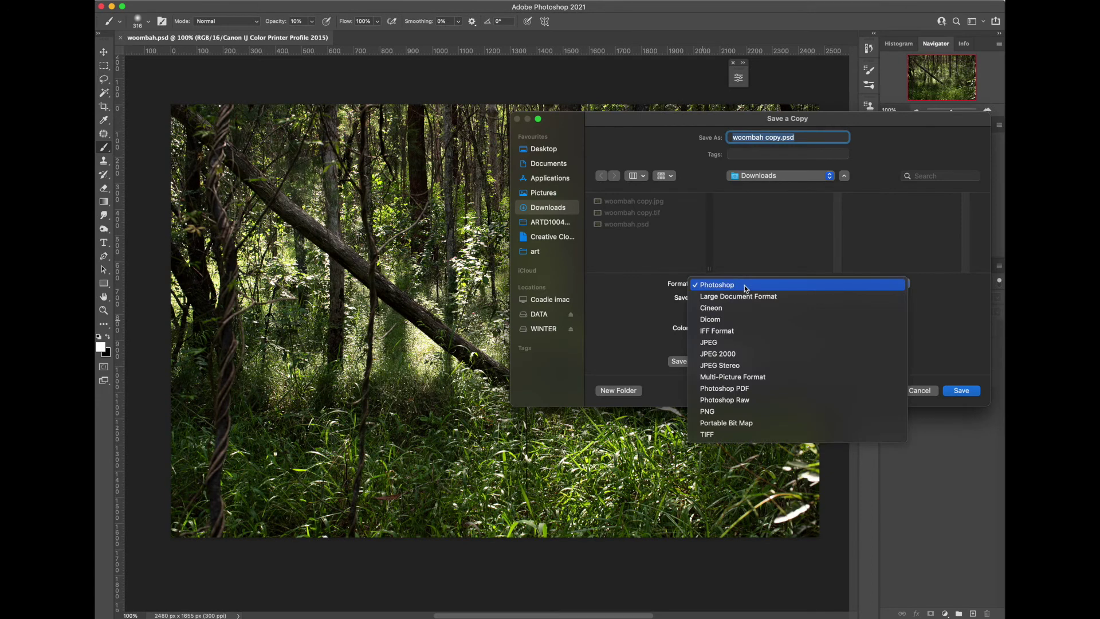
left_click(750, 389)
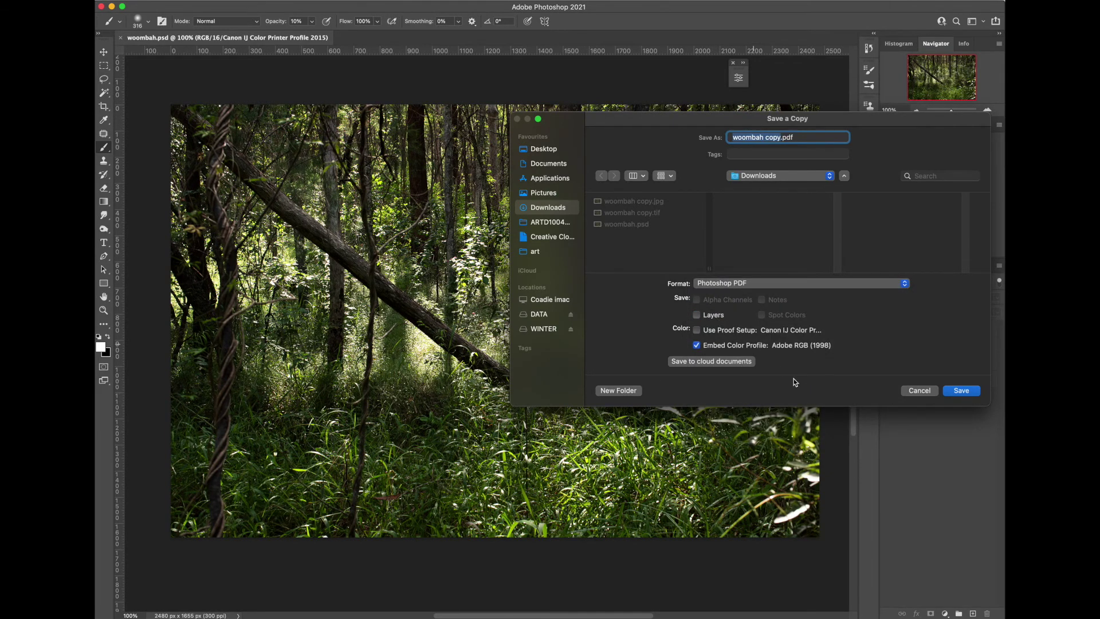
left_click(961, 390)
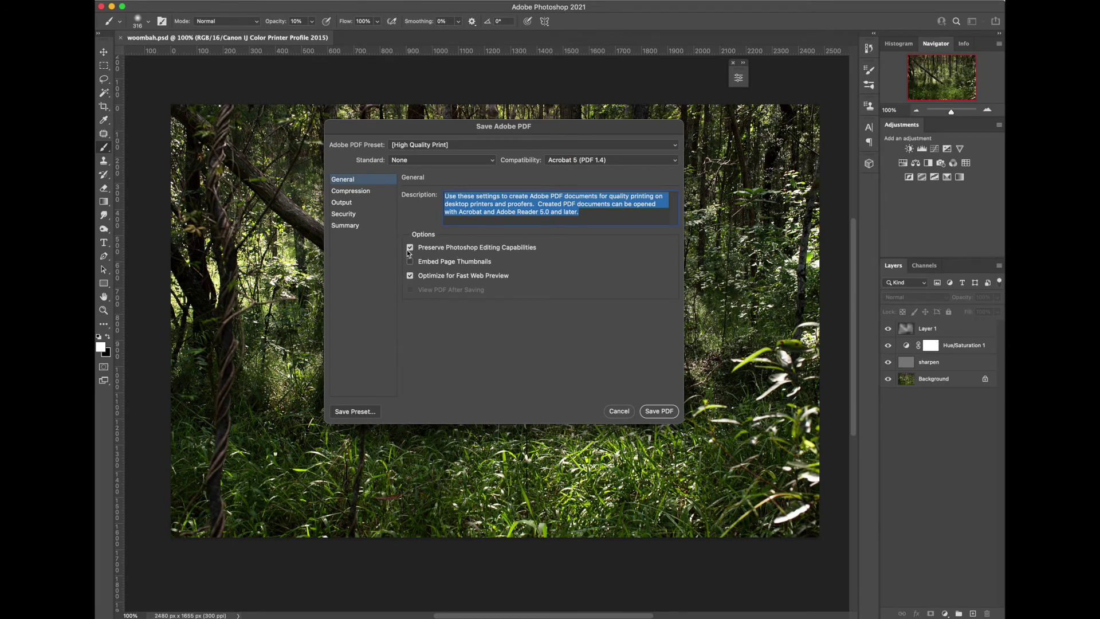
- Turn off Preserve Photoshop Editing Capabilities and apply the High Quality Print preset
left_click(410, 248)
left_click(635, 165)
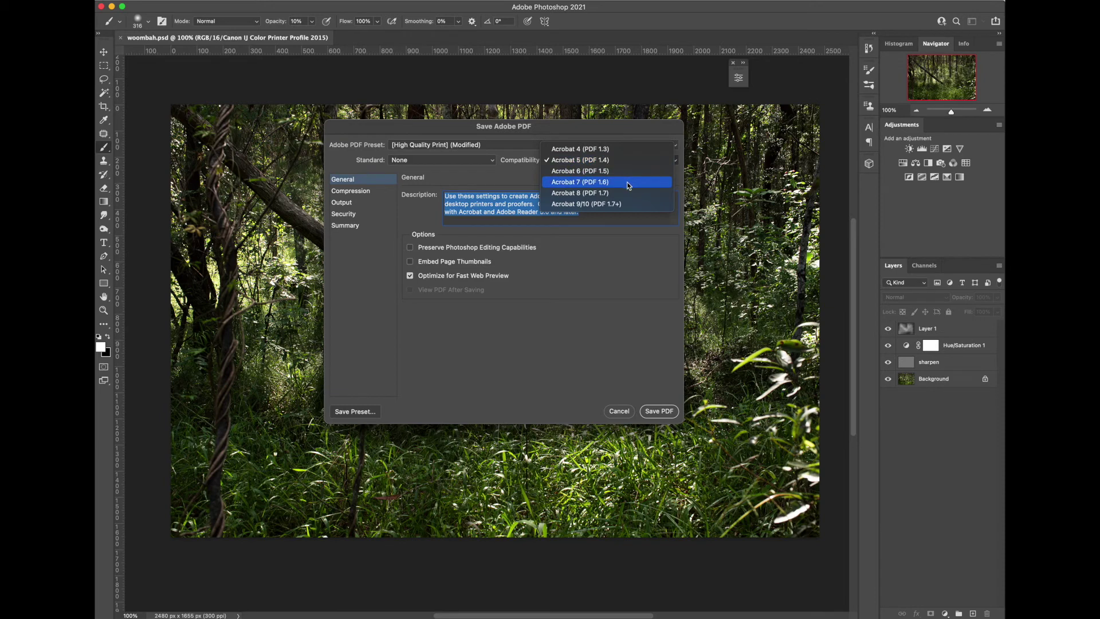
left_click(628, 186)
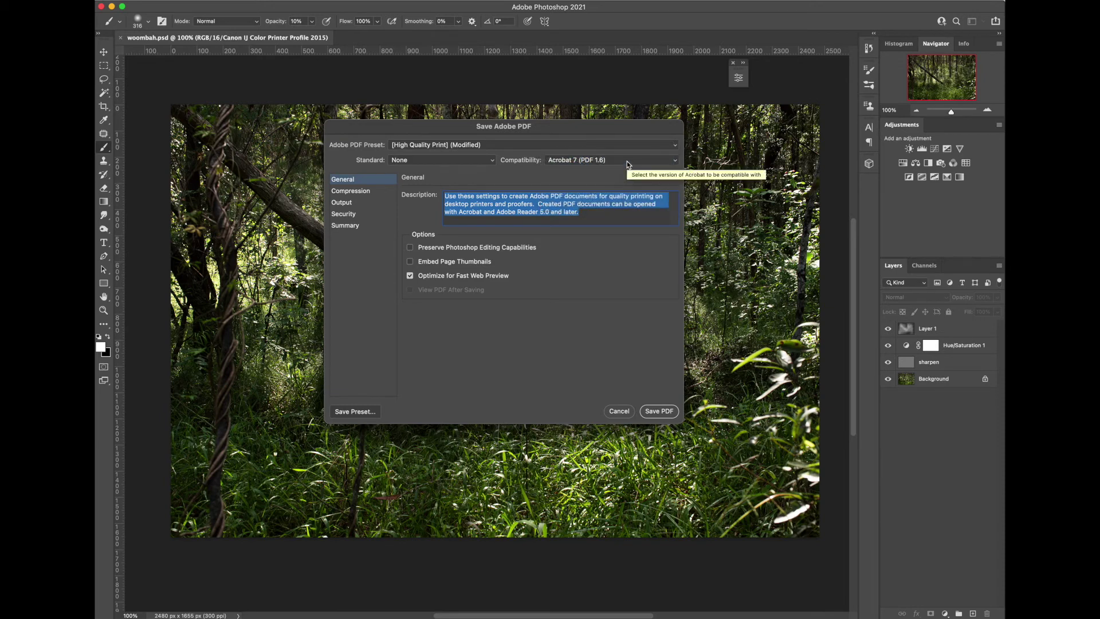
left_click(539, 145)
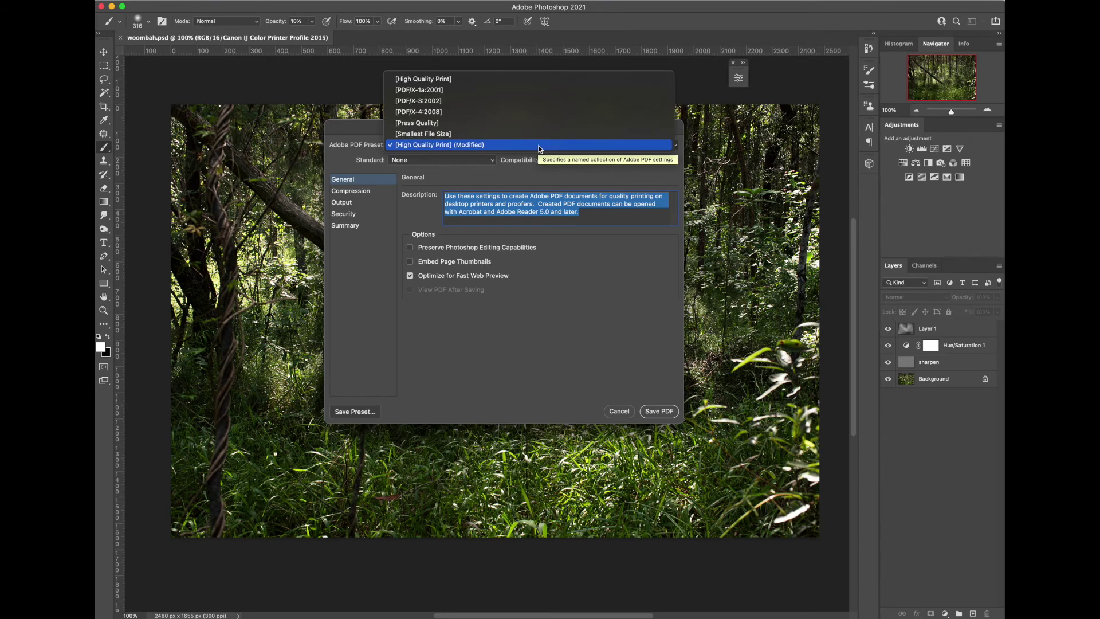
left_click(514, 80)
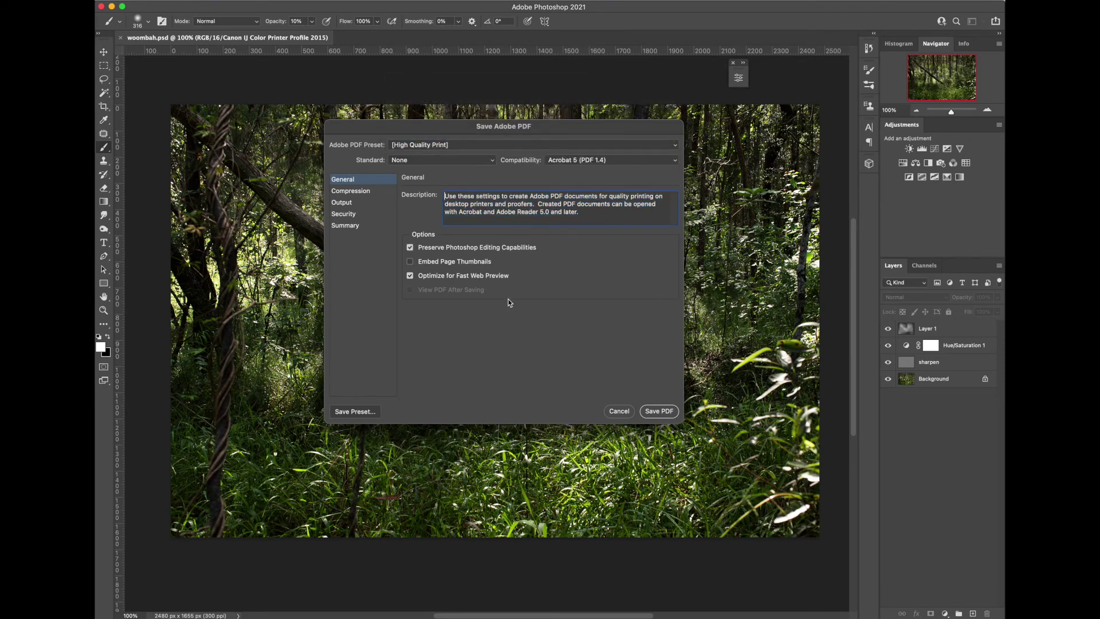
- Set compression to Do Not Downsample, review the remaining panels, and save woombah copy.pdf
left_click(351, 191)
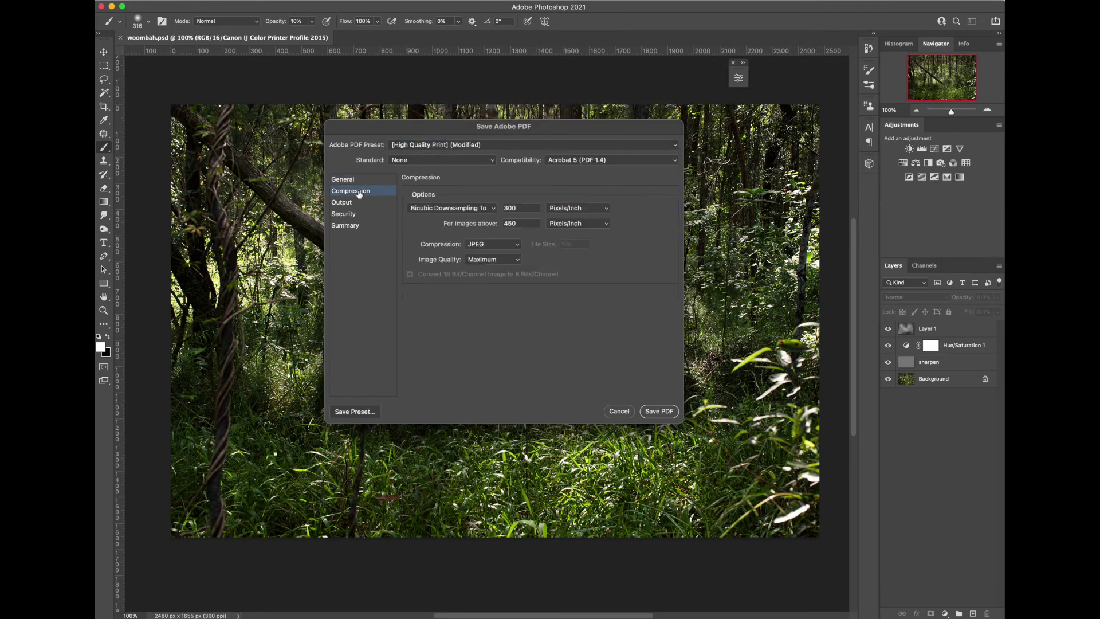
left_click(489, 208)
left_click(453, 177)
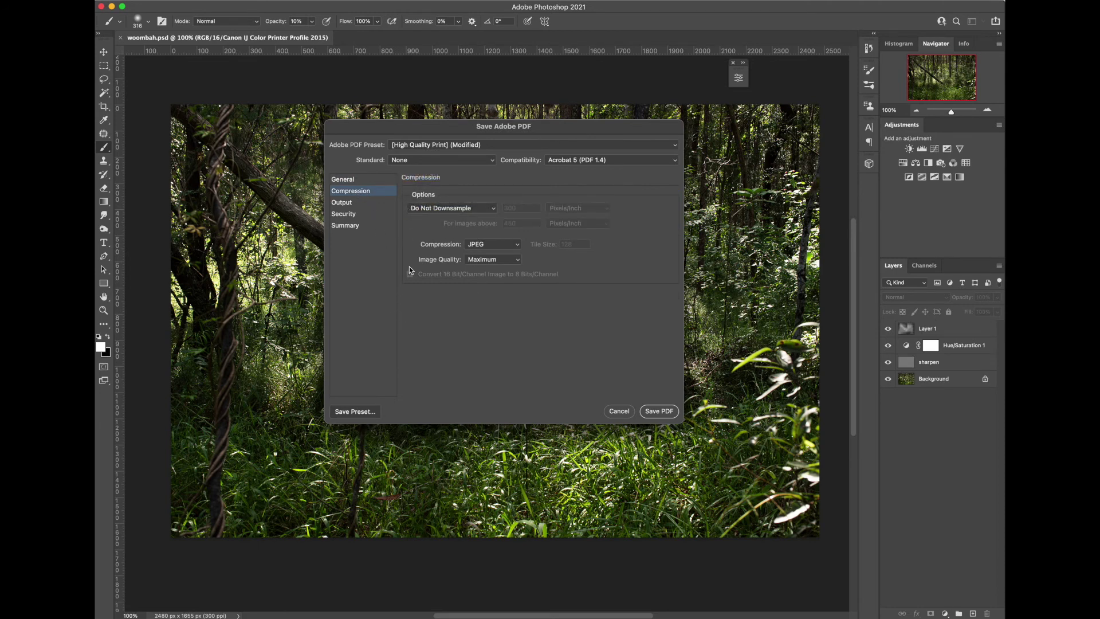
left_click(366, 204)
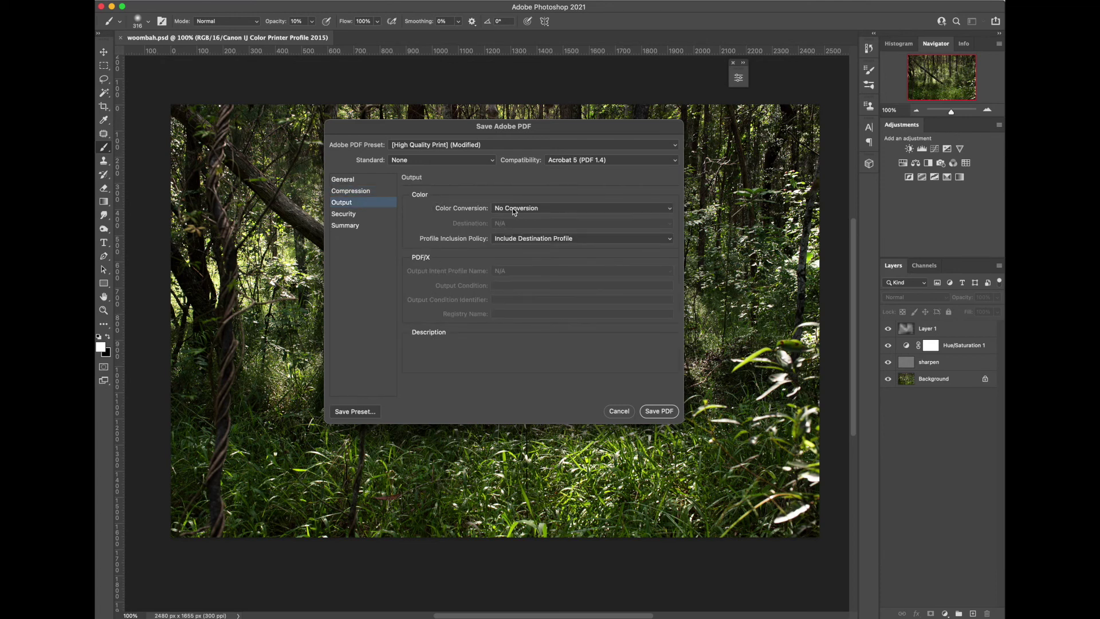
left_click(355, 215)
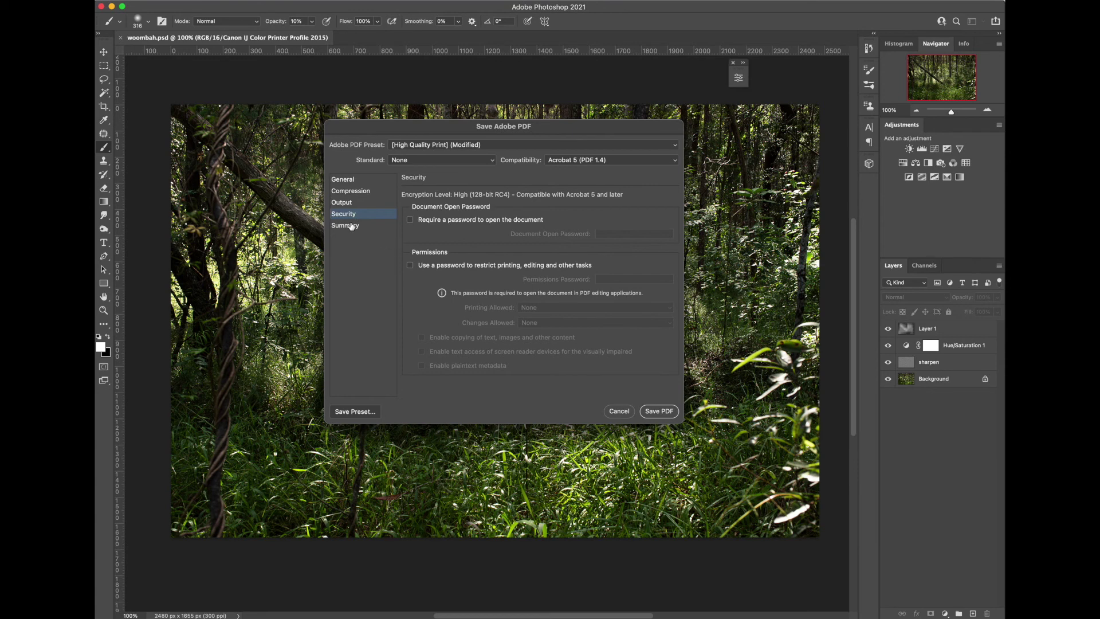
left_click(356, 226)
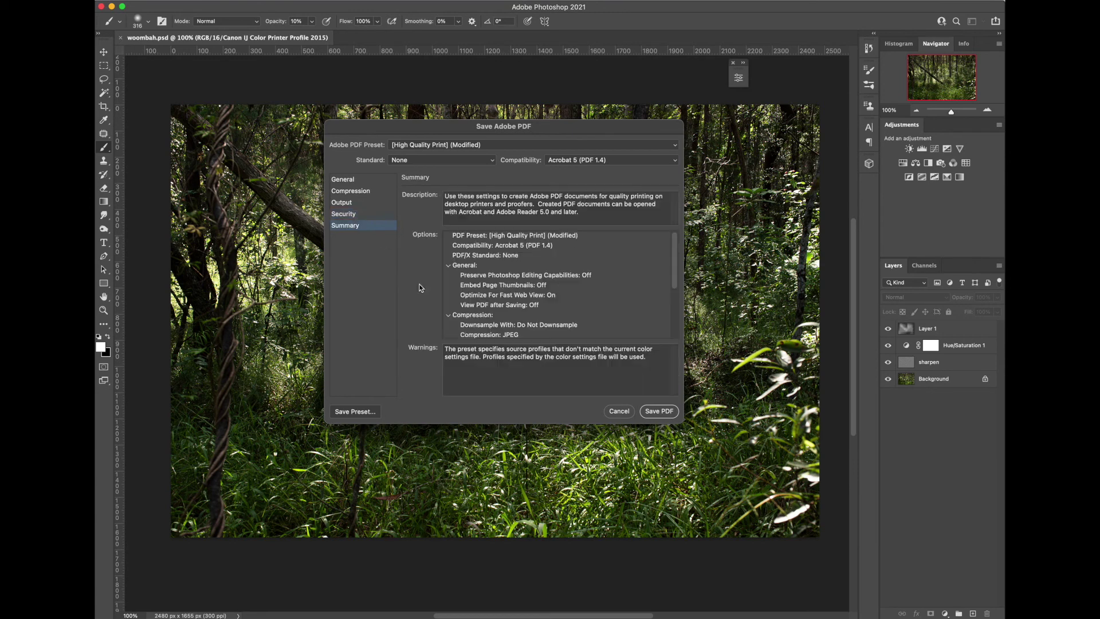
left_click(664, 414)
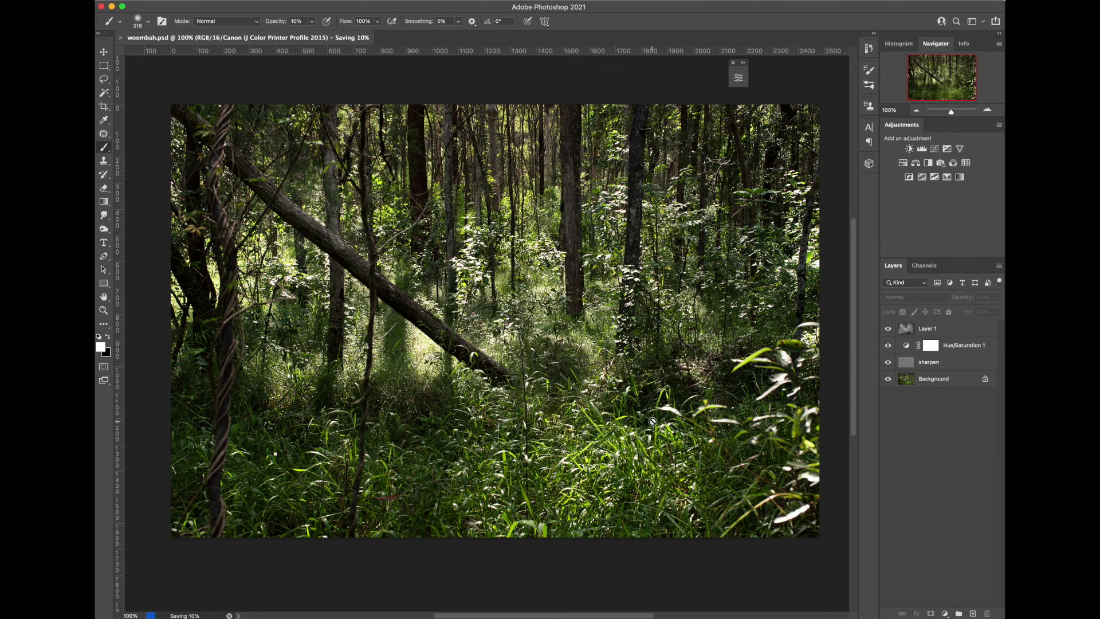
key("super+Tab")
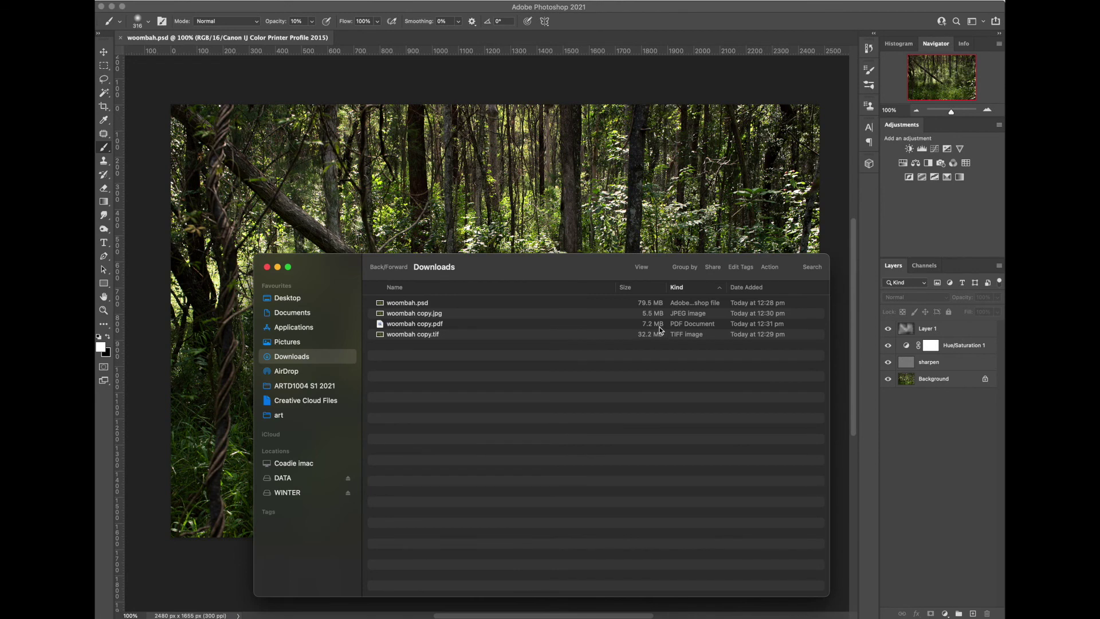